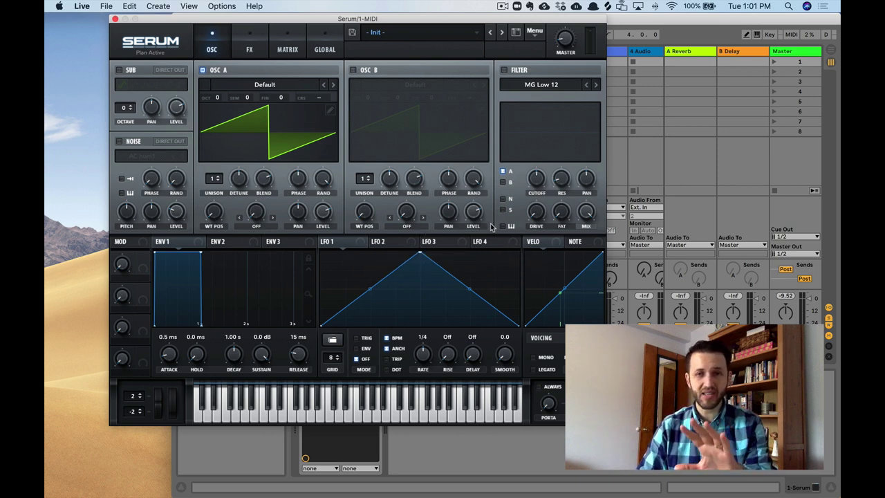
Step: Look through the effects, modulation matrix and global settings pages, then return to the oscillator page and check the master volume
click(251, 50)
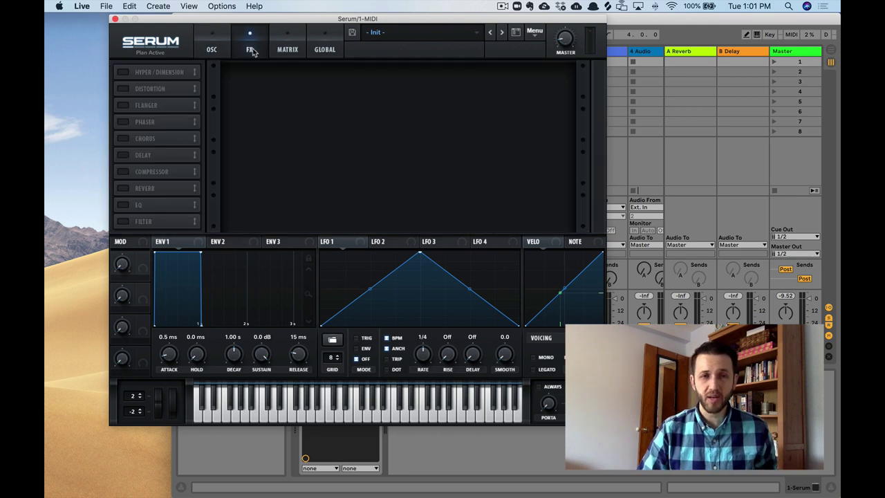
click(210, 49)
click(292, 46)
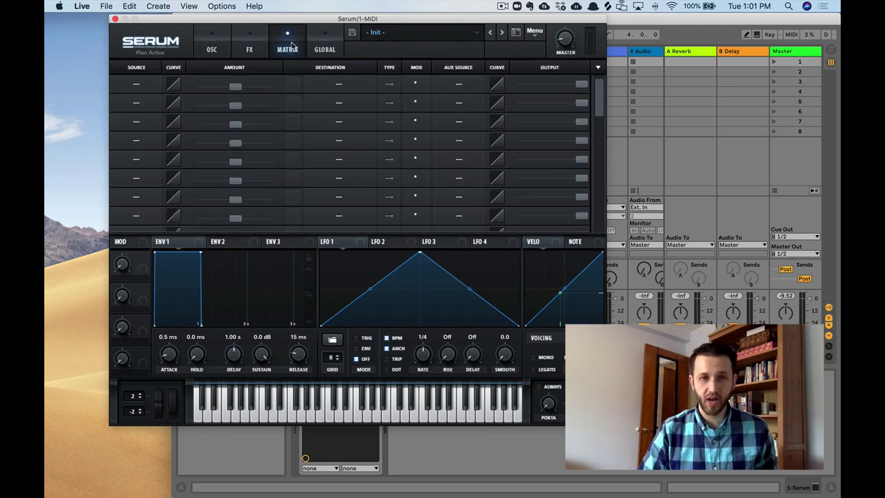
click(322, 44)
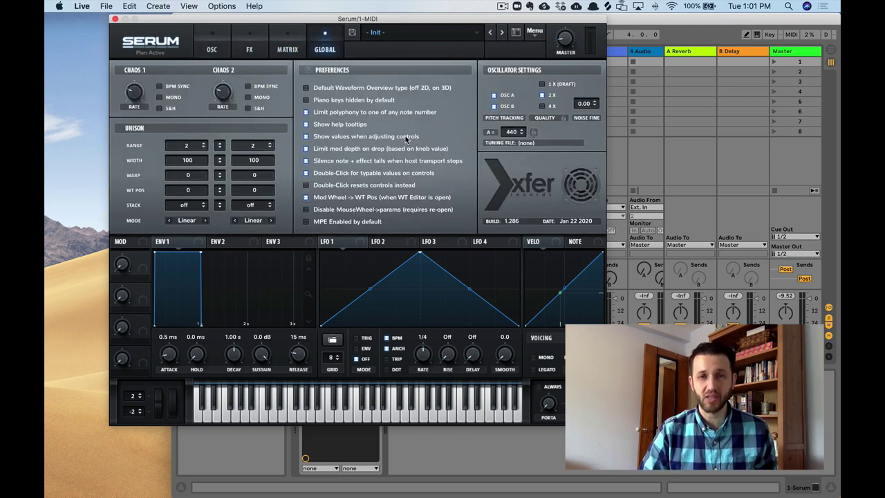
click(211, 49)
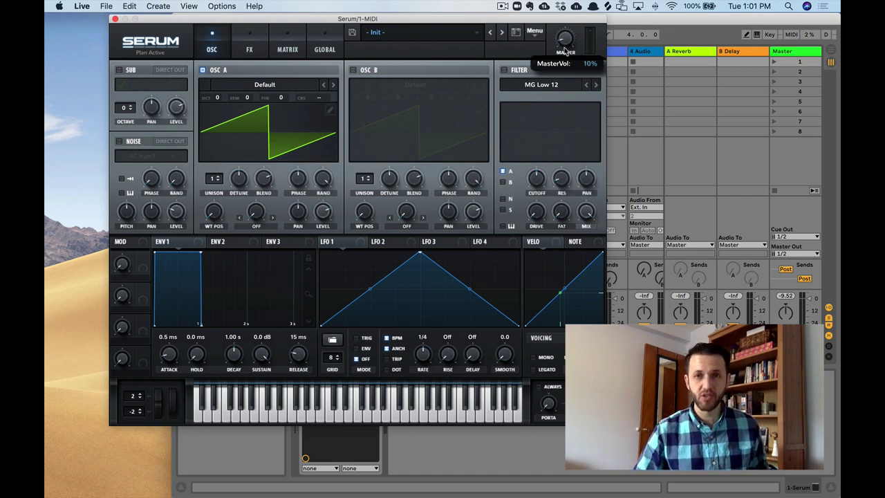
drag(565, 39, 565, 38)
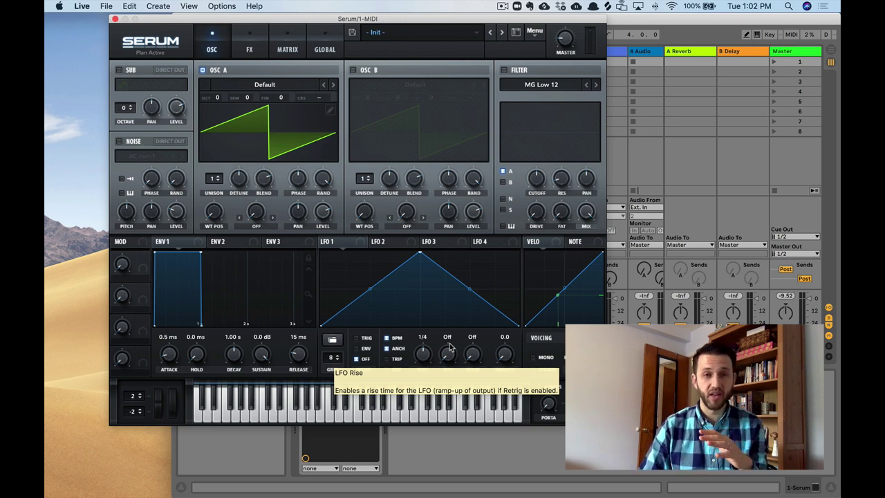
Step: Load the analog Basic Shapes wavetable into oscillator A and sweep its wavetable position through the shapes
click(279, 84)
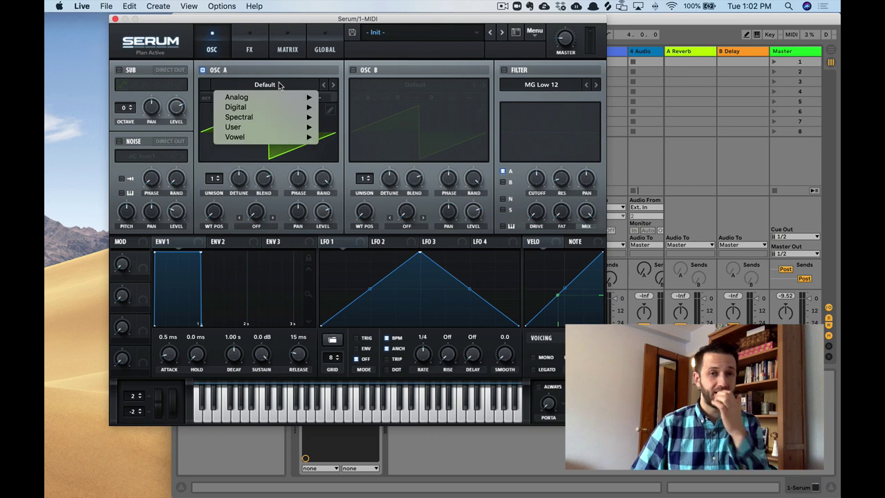
mouse_move(280, 102)
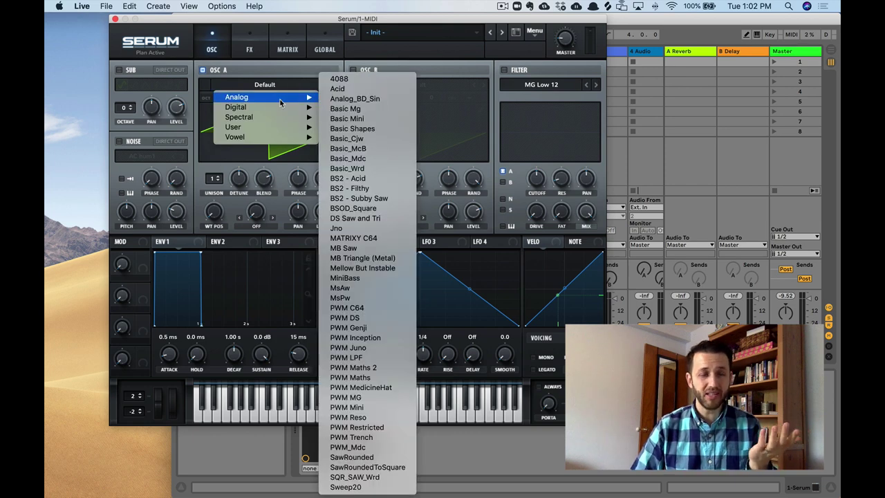
click(352, 128)
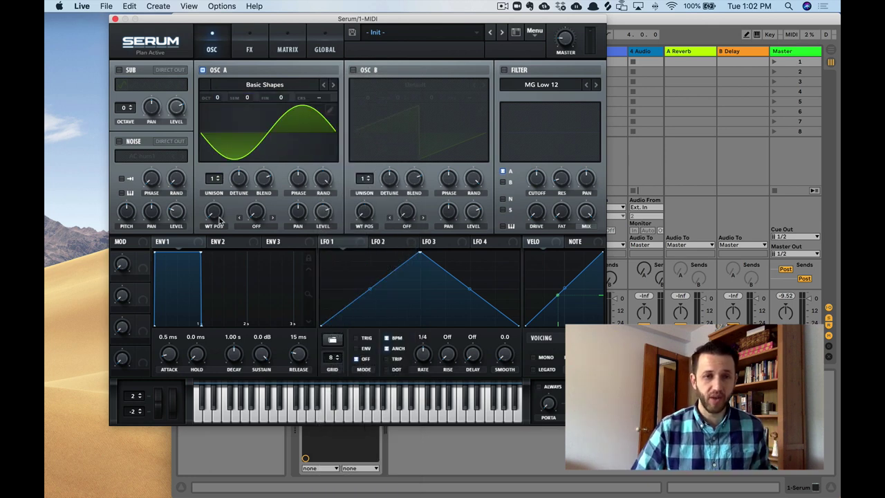
mouse_move(220, 219)
mouse_down()
mouse_move(217, 179)
mouse_move(220, 220)
mouse_move(225, 166)
mouse_move(228, 207)
mouse_up()
Step: Add a frame to oscillator A's wavetable, draw a custom stepped waveform on frame 8, and sweep the wavetable position to it
click(330, 115)
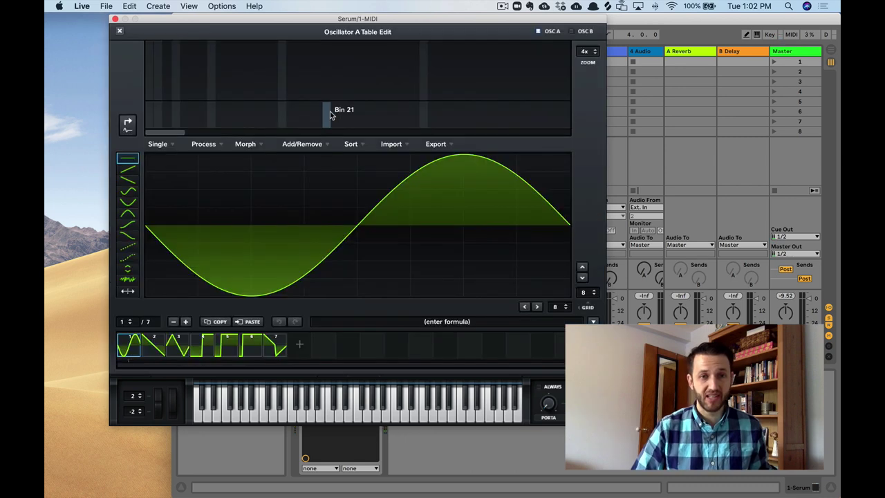
click(300, 344)
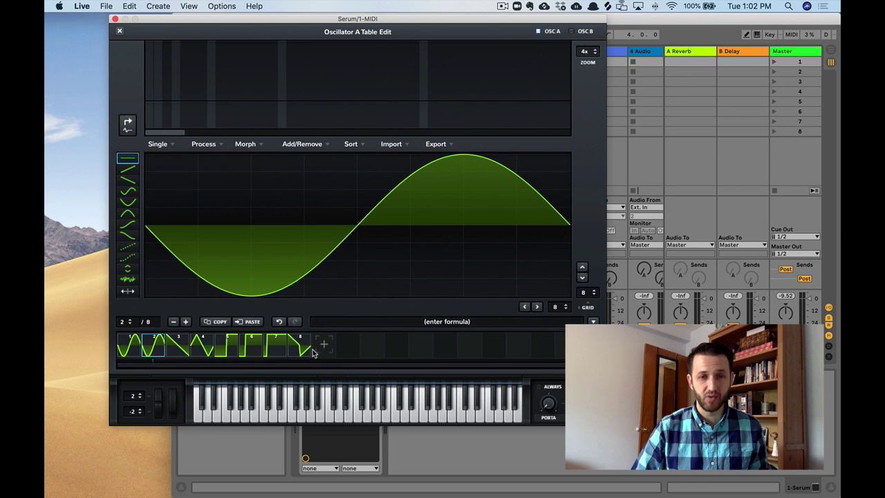
click(302, 348)
mouse_move(224, 242)
mouse_down()
mouse_move(273, 195)
mouse_move(359, 224)
mouse_move(364, 297)
mouse_move(423, 280)
mouse_move(483, 187)
mouse_up()
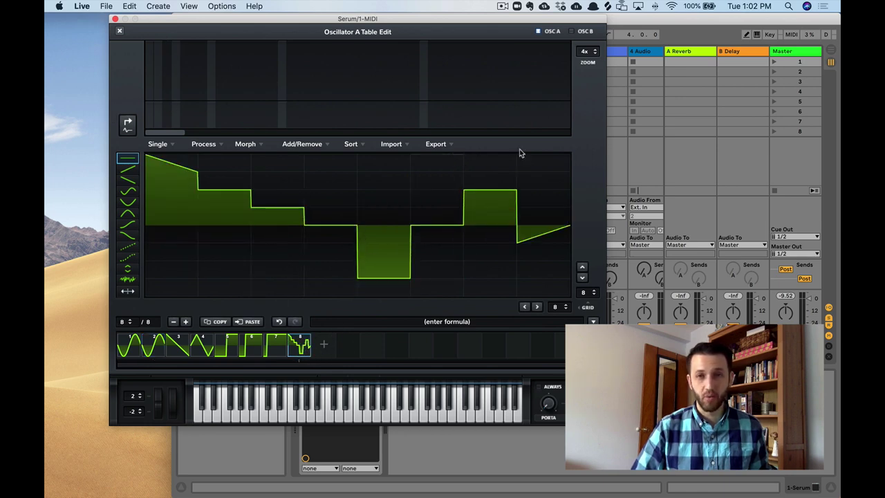
click(120, 32)
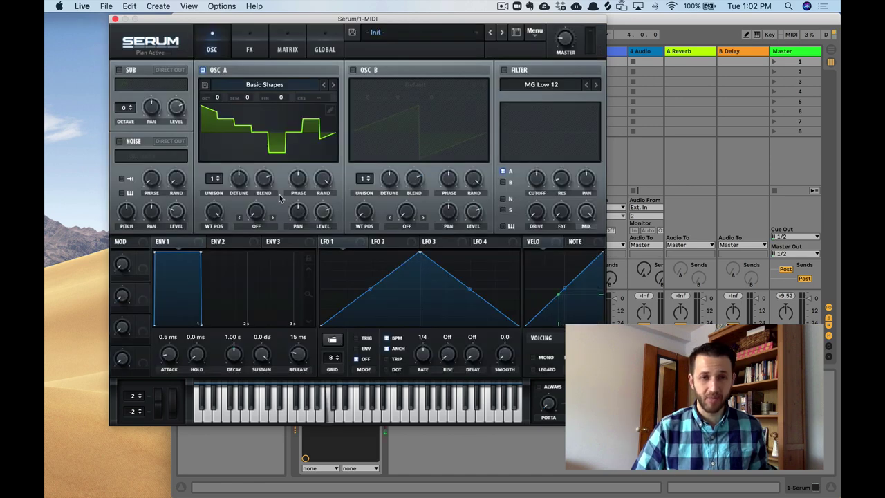
drag(219, 222, 216, 243)
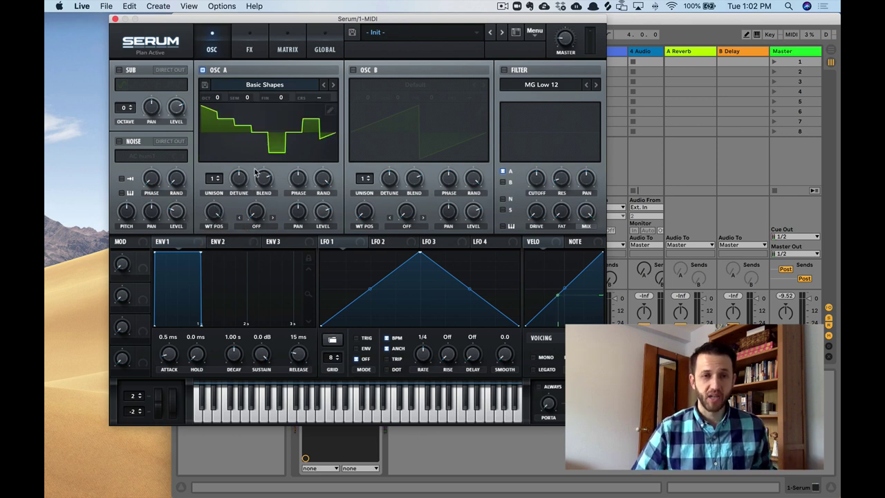
Step: Give oscillator A 5 unison voices with adjusted detune, and set its wavetable position to the descending saw at 3
scroll(217, 179, up, 4)
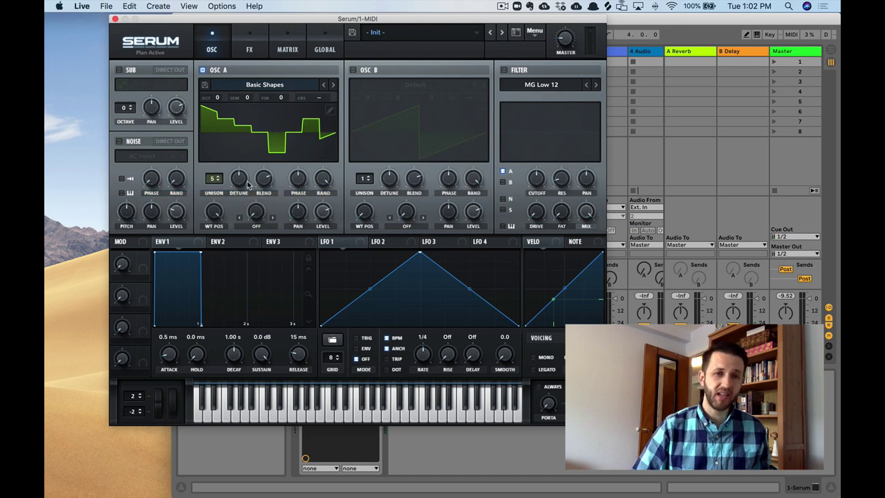
drag(247, 185, 277, 166)
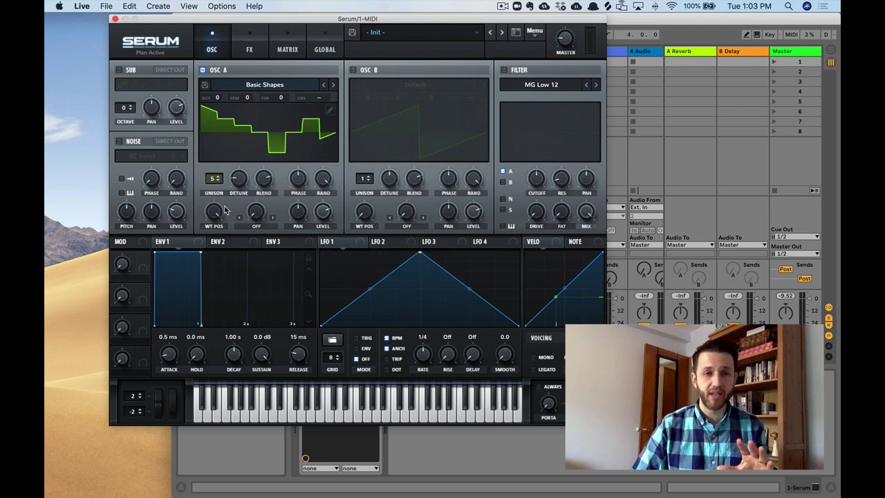
drag(214, 211, 279, 482)
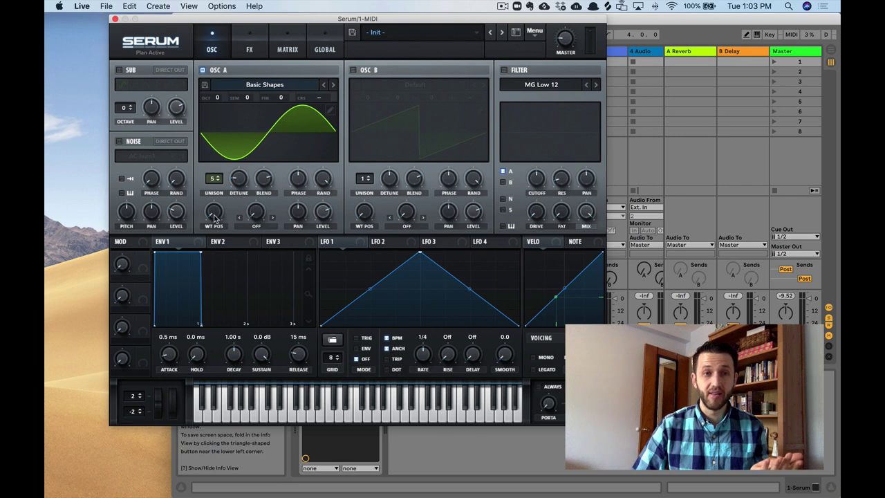
drag(214, 212, 216, 169)
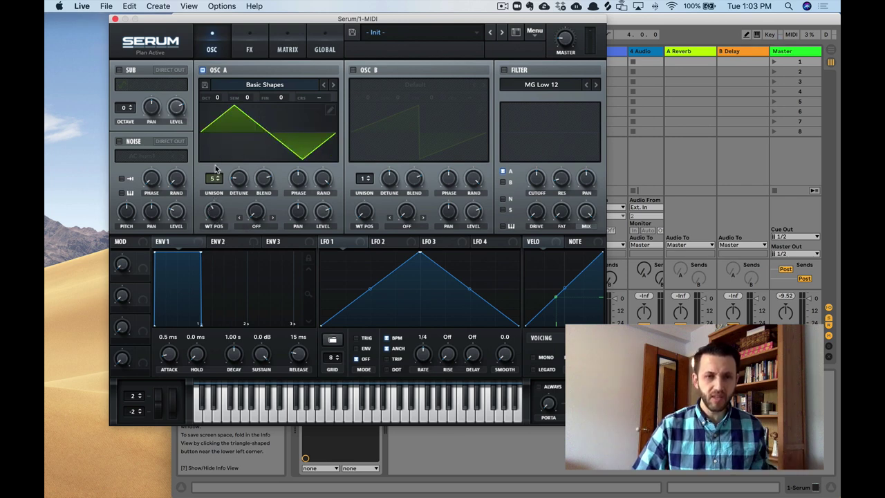
drag(214, 207, 216, 221)
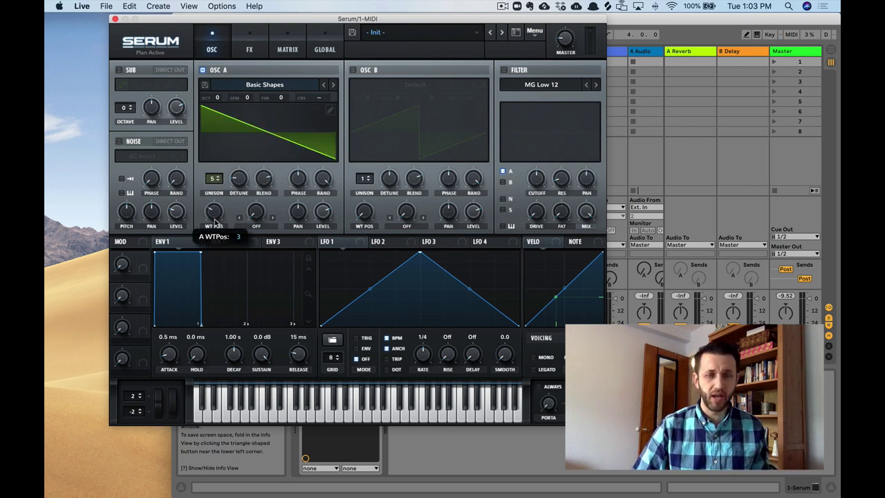
Step: Enable oscillator B, load the analog Basic Shapes wavetable, and move its wavetable position to the descending saw
click(354, 69)
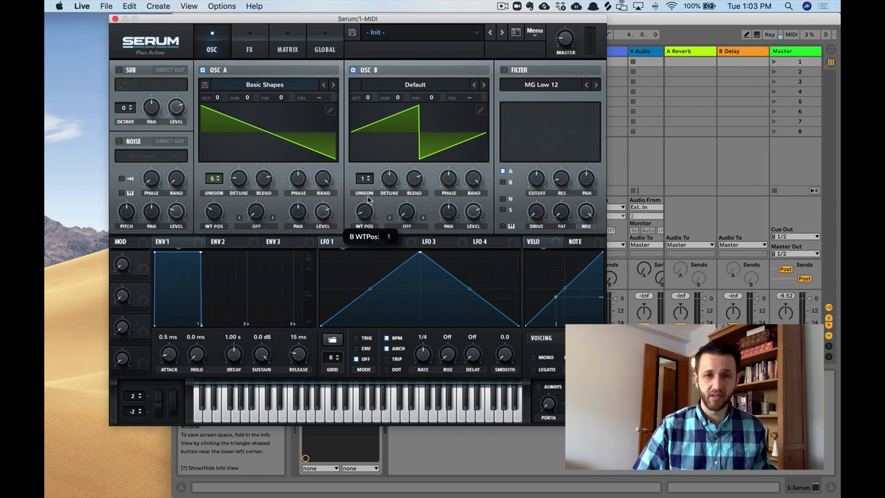
click(412, 85)
mouse_move(418, 97)
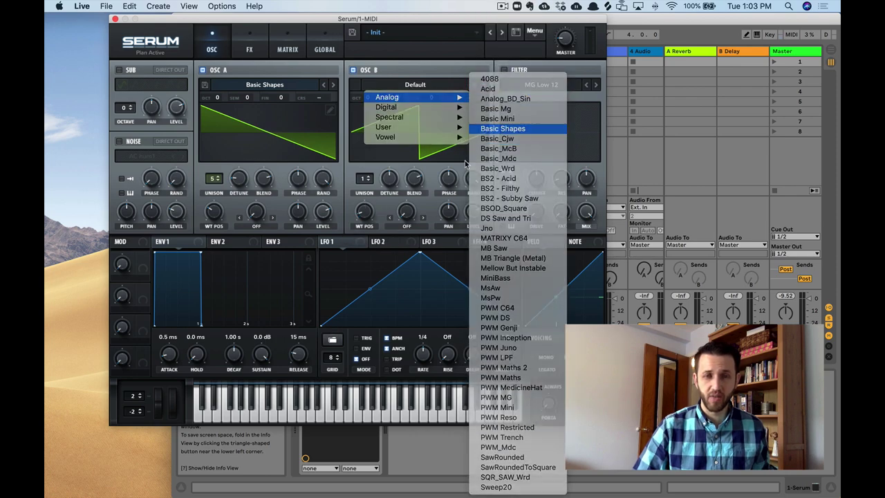
click(534, 131)
drag(367, 217, 364, 204)
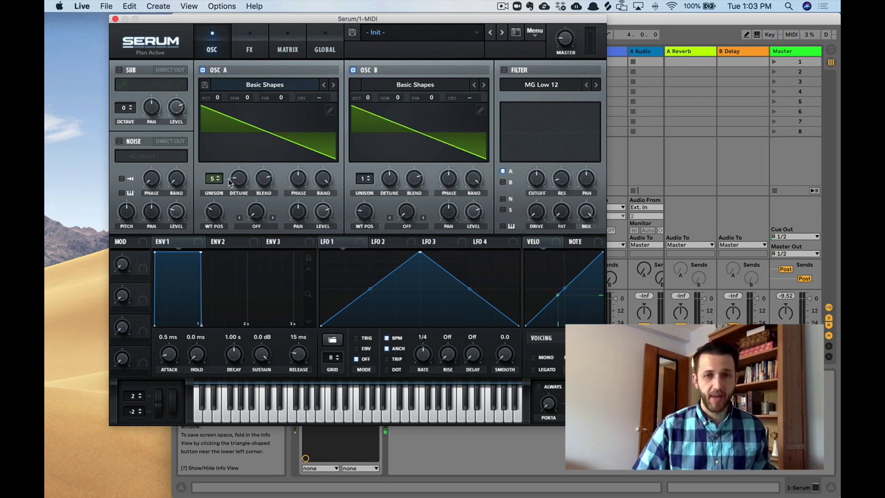
Step: Set oscillator B's unison to 5 voices and adjust the detune and blend of both oscillators
drag(371, 178, 416, 188)
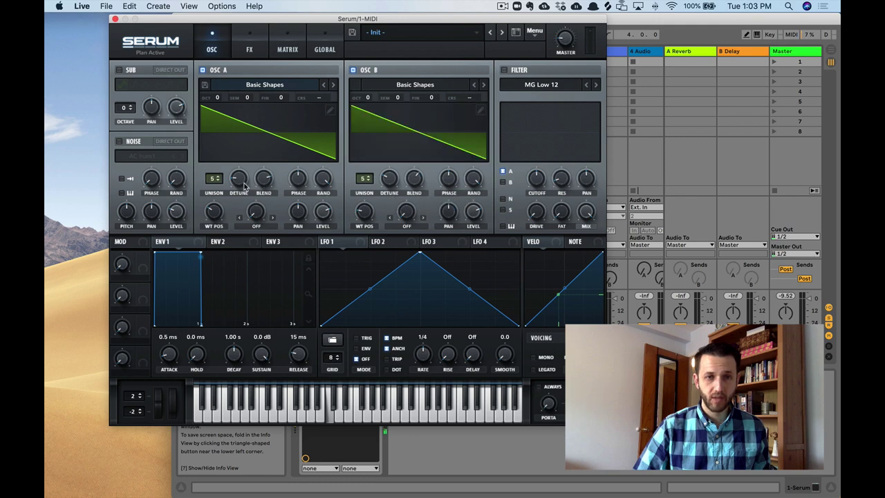
drag(244, 185, 265, 194)
drag(414, 182, 416, 169)
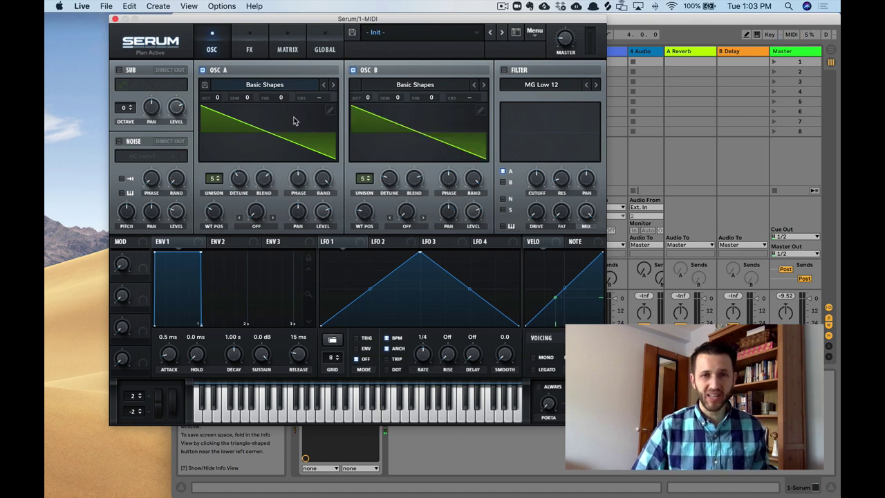
Step: Set the fine tuning of oscillator A to -6 and of oscillator B to 7
drag(289, 102, 283, 108)
drag(421, 103, 429, 99)
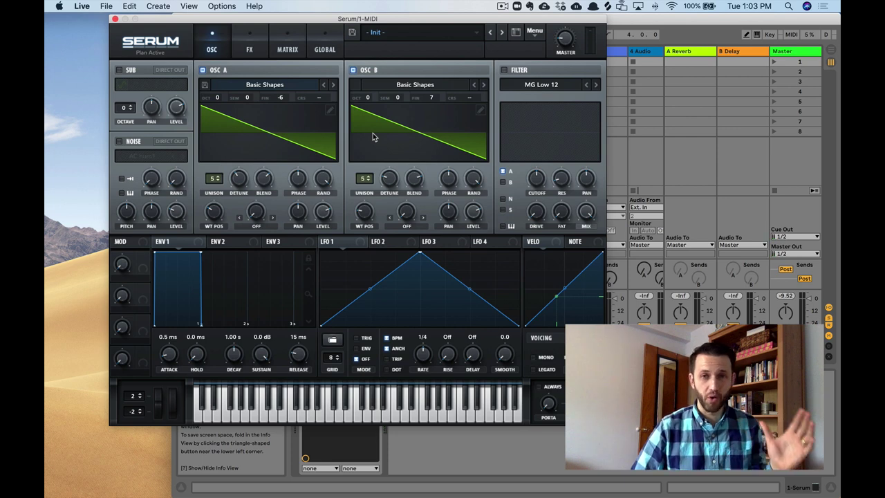
Step: Enable the MG Low 12 filter, route oscillators A and B through it, and adjust its cutoff around the middle of its range
click(504, 69)
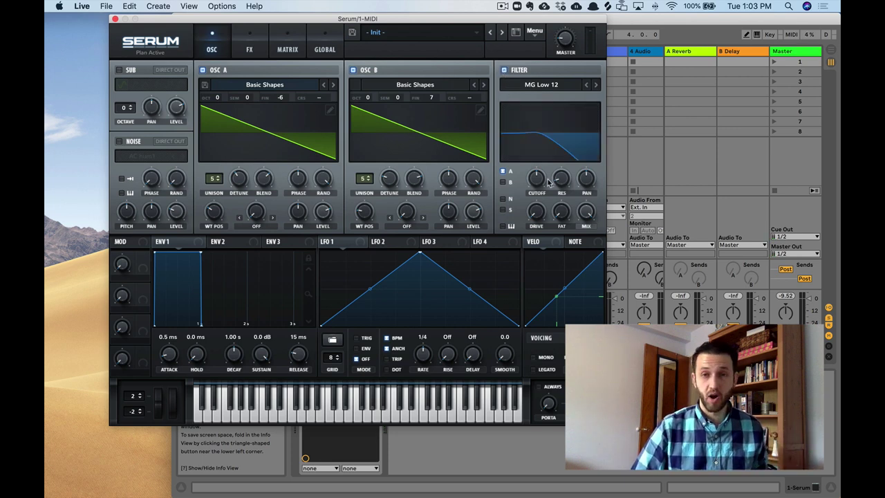
drag(534, 179, 537, 219)
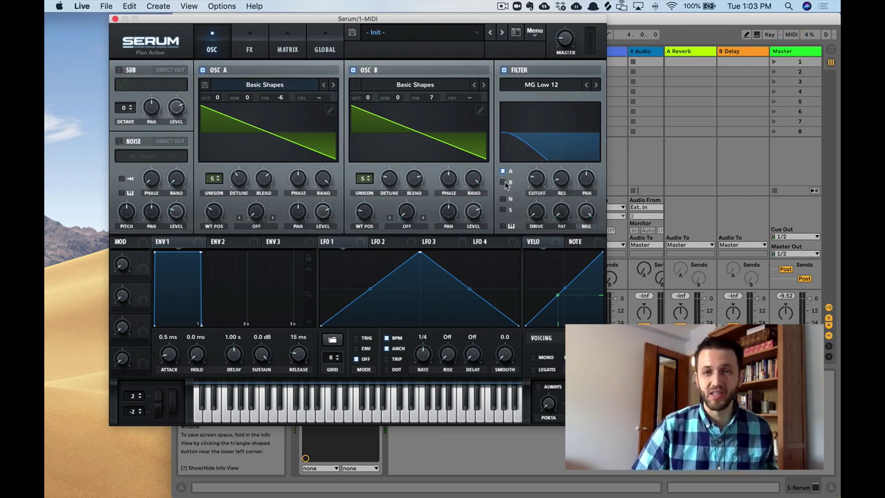
click(503, 171)
click(503, 170)
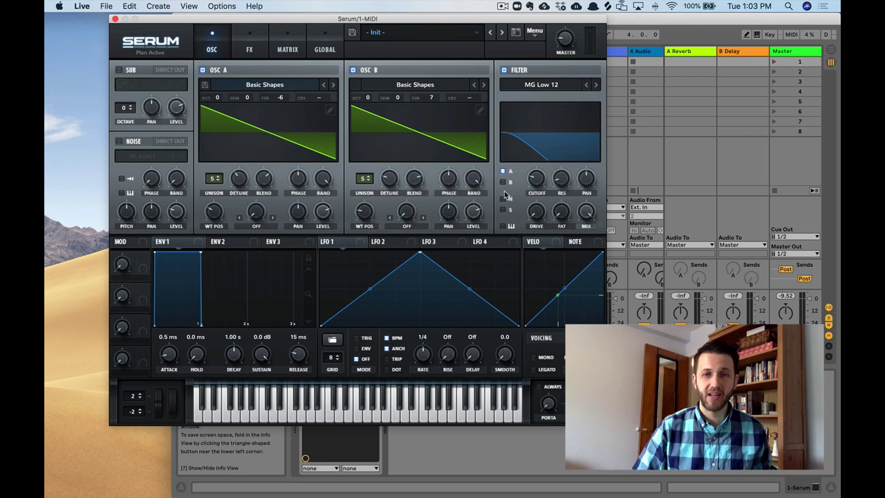
drag(536, 180, 538, 152)
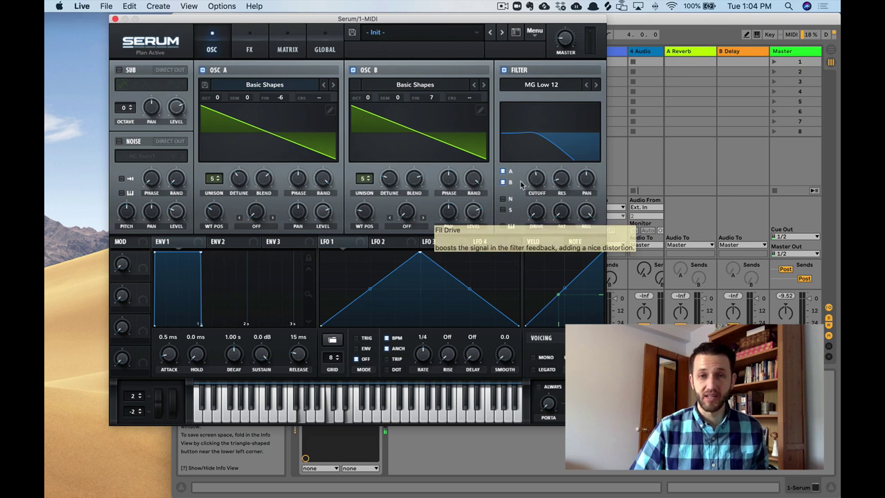
drag(526, 180, 525, 178)
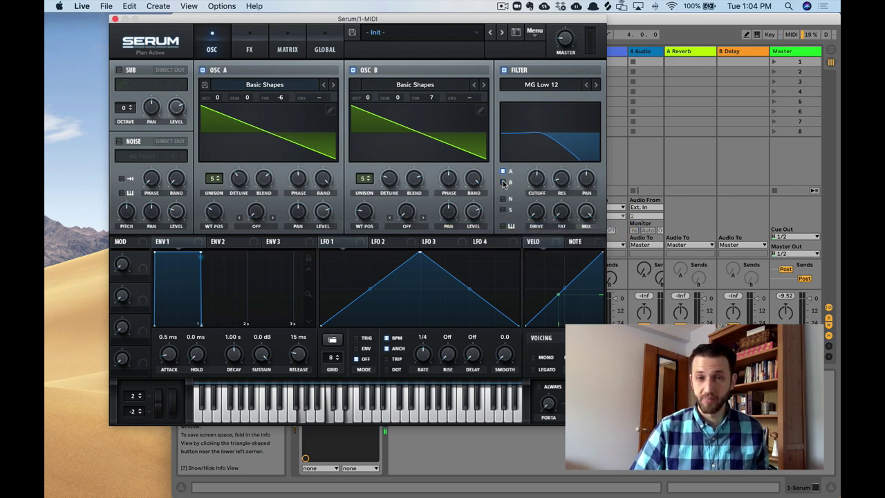
click(502, 182)
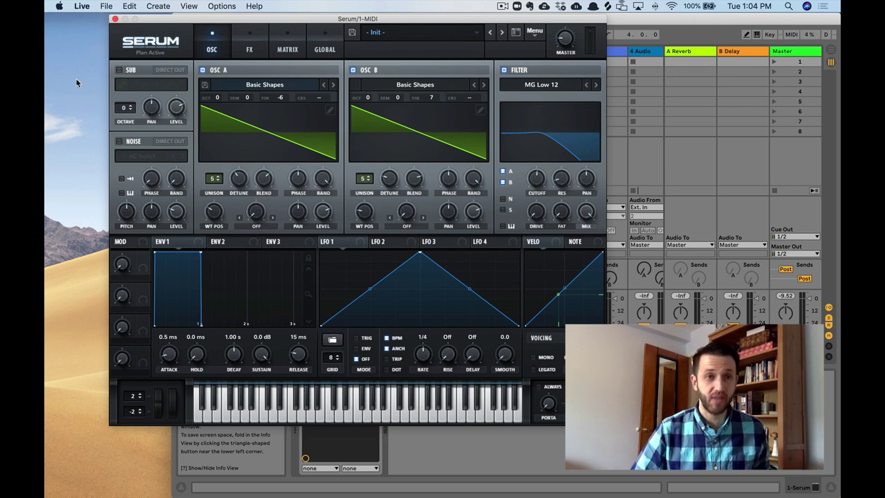
Step: Enable the sub oscillator, step through its waveforms, and choose the square shape
click(119, 70)
click(134, 84)
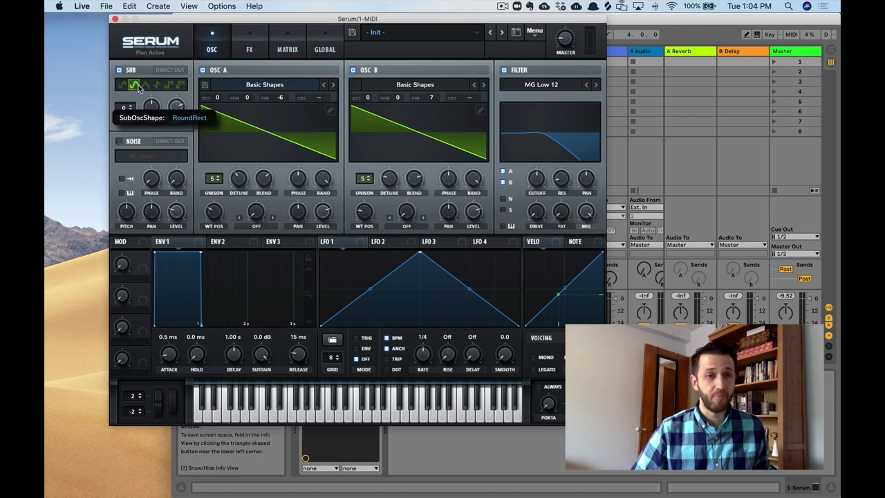
click(145, 85)
click(157, 85)
click(169, 85)
click(180, 84)
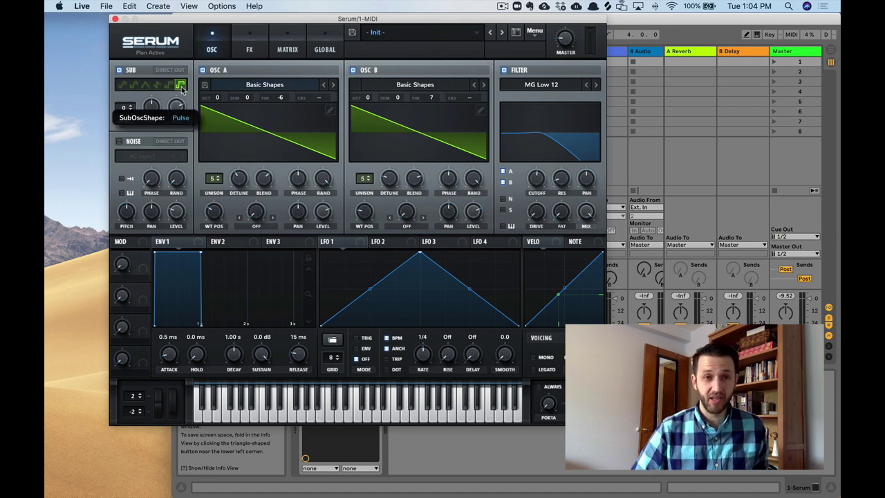
click(169, 84)
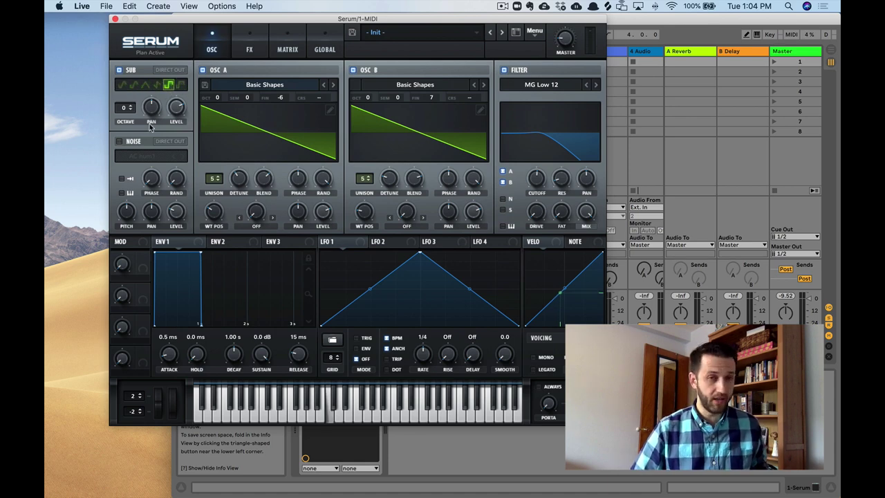
Step: Try the sub oscillator's direct output and set its octave to -1
click(172, 72)
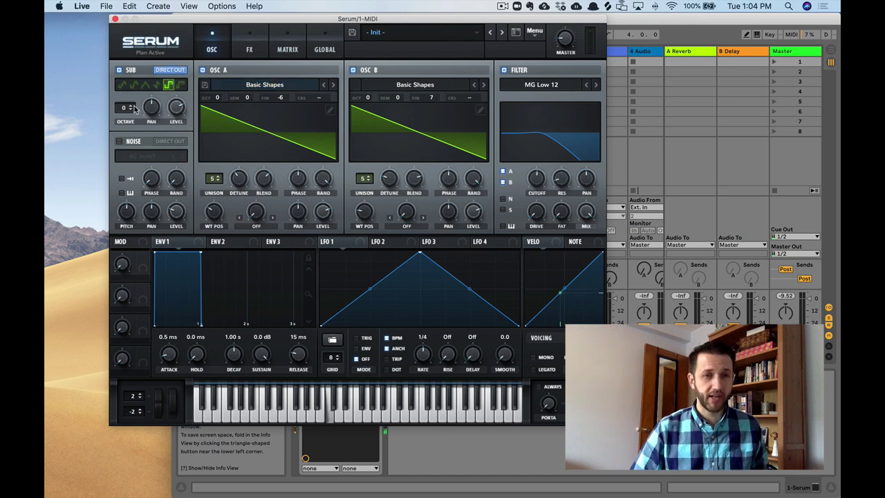
click(132, 109)
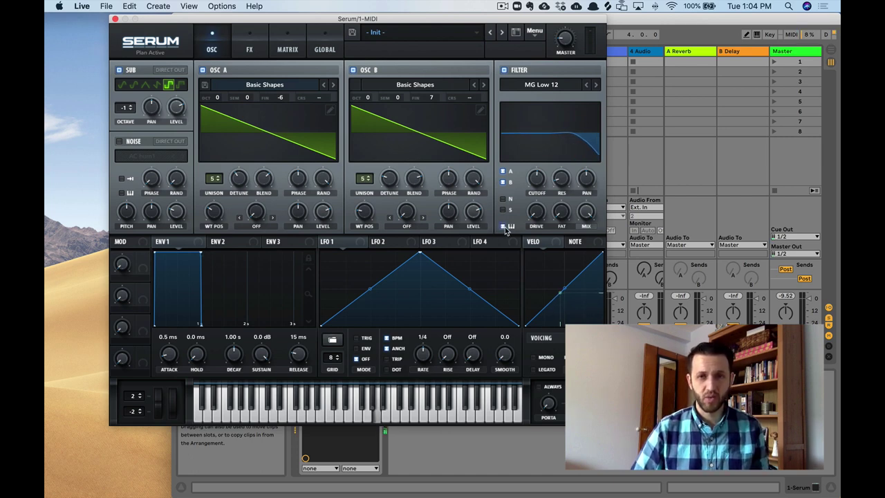
Step: Try the Flg H6+ flanger type on the filter
click(576, 87)
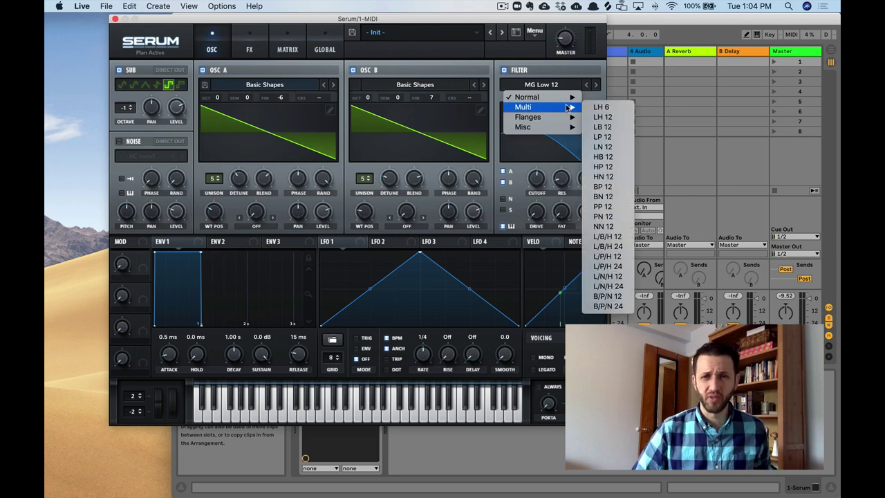
mouse_move(571, 117)
click(612, 239)
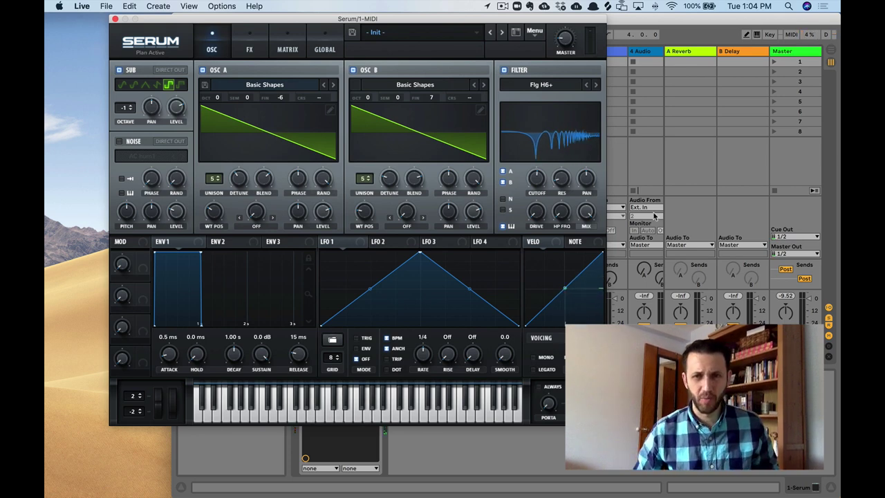
Step: Set the filter type to Low 12, adjust its cutoff and drive, and route the sub oscillator through it
click(534, 86)
mouse_move(543, 129)
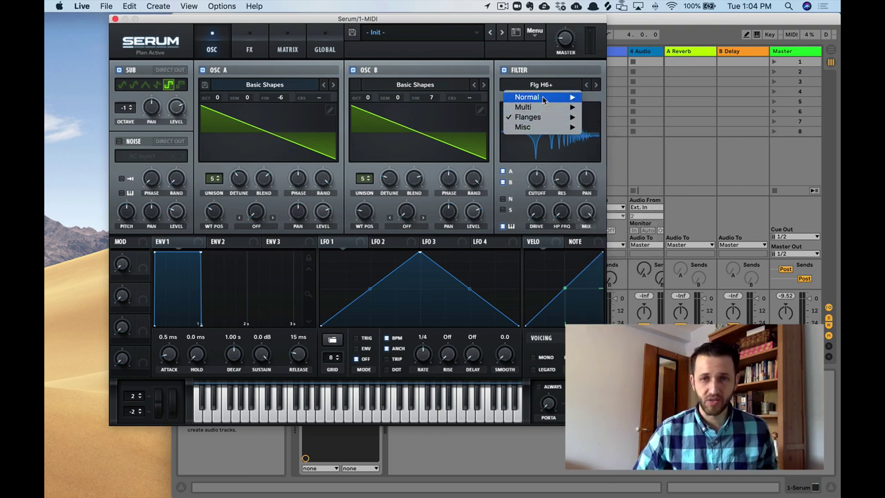
mouse_move(545, 98)
click(605, 147)
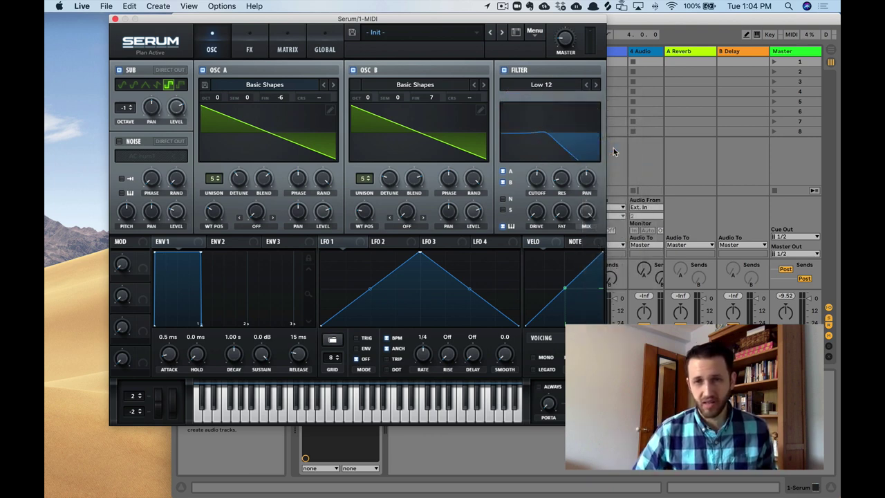
drag(537, 178, 537, 163)
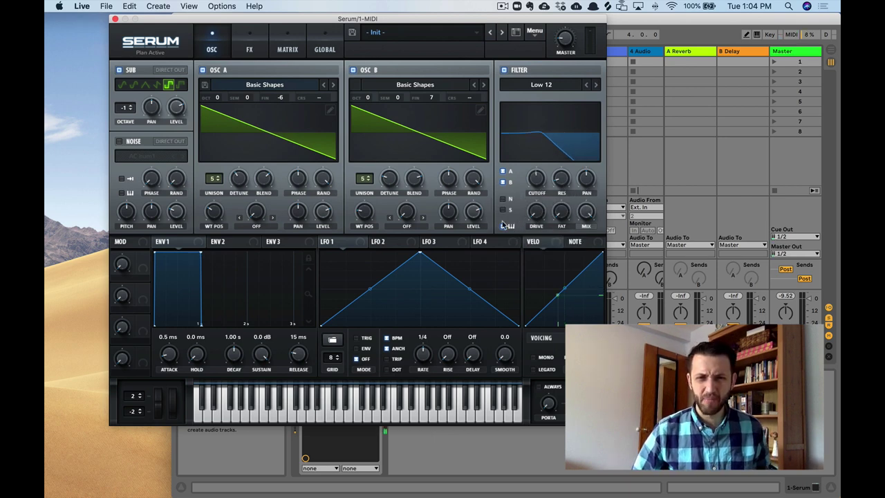
drag(542, 216, 544, 176)
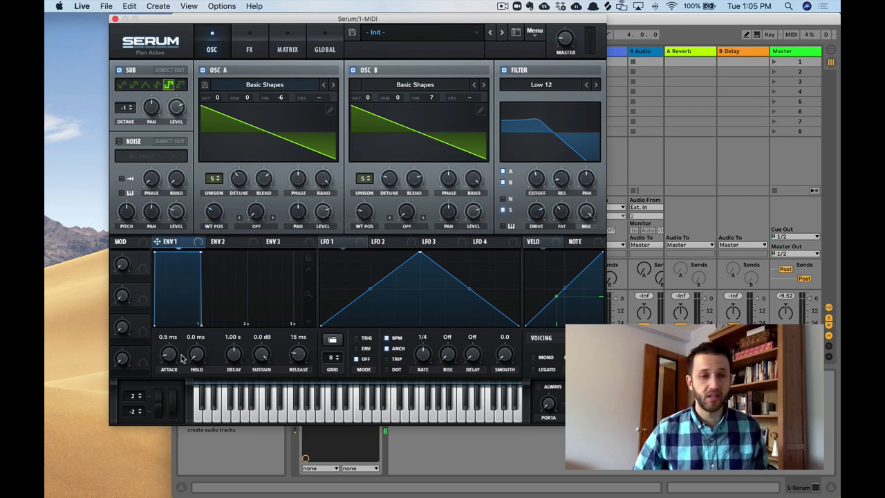
Step: Set the attack of envelope 1 to 326 ms
drag(170, 355, 168, 316)
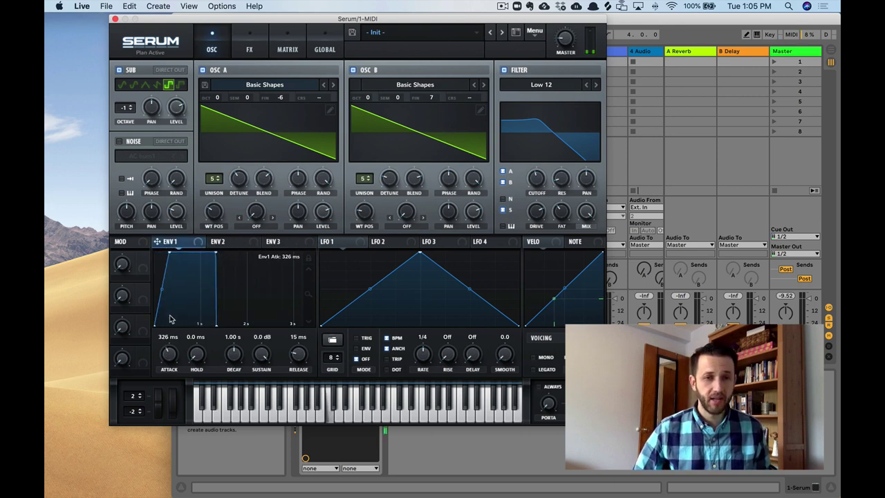
click(236, 248)
click(193, 246)
Step: Assign envelope 2 to oscillator A's unison detune and set the envelope's attack to 1.19 s
click(253, 246)
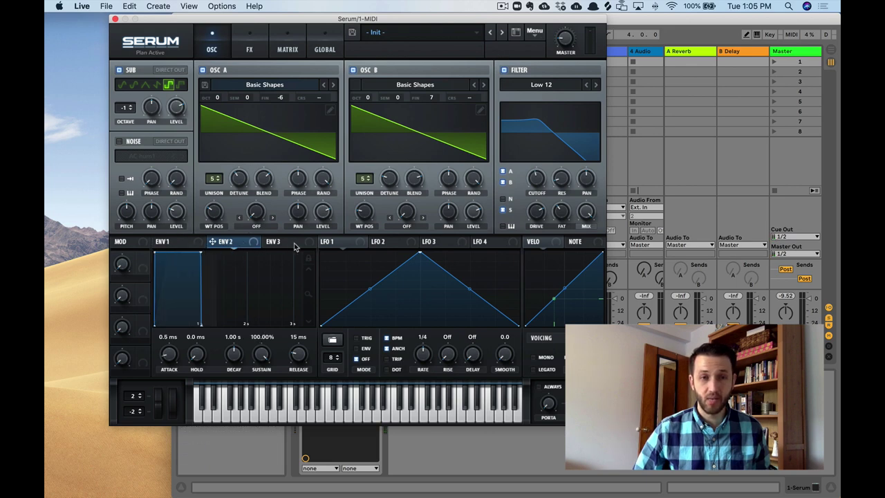
click(294, 246)
click(250, 242)
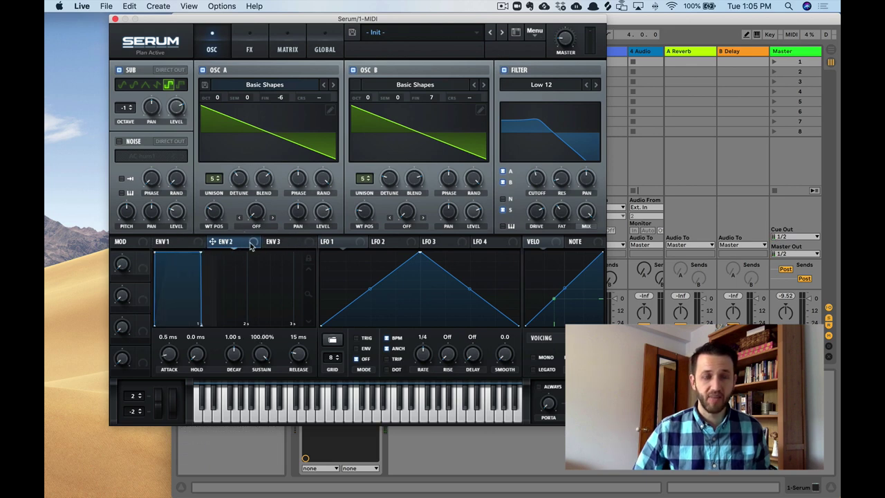
drag(251, 247, 239, 179)
drag(173, 356, 173, 309)
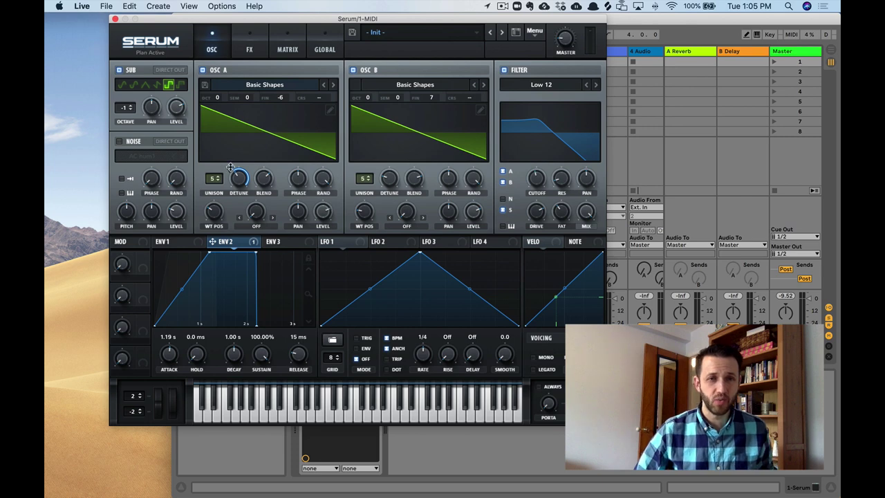
Step: Adjust the Env 2 modulation amount for A UniDet in the matrix, and remove all modulators from oscillator A's detune
click(282, 47)
drag(257, 91, 216, 96)
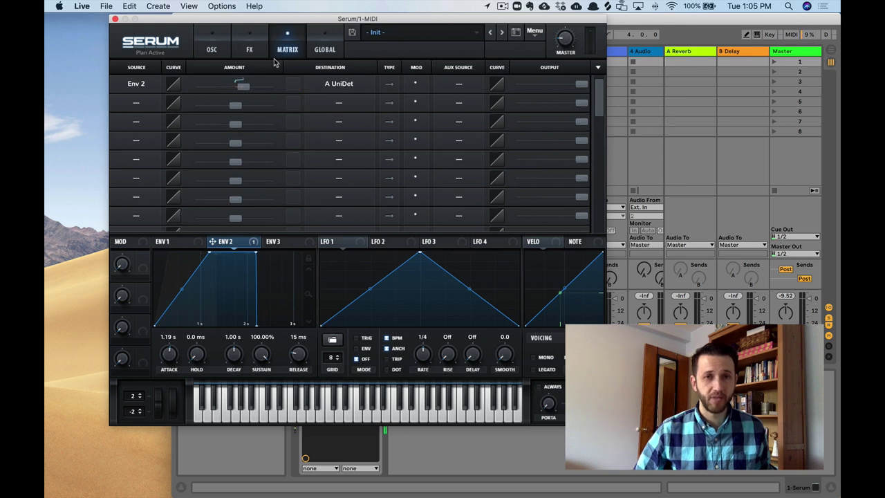
click(211, 48)
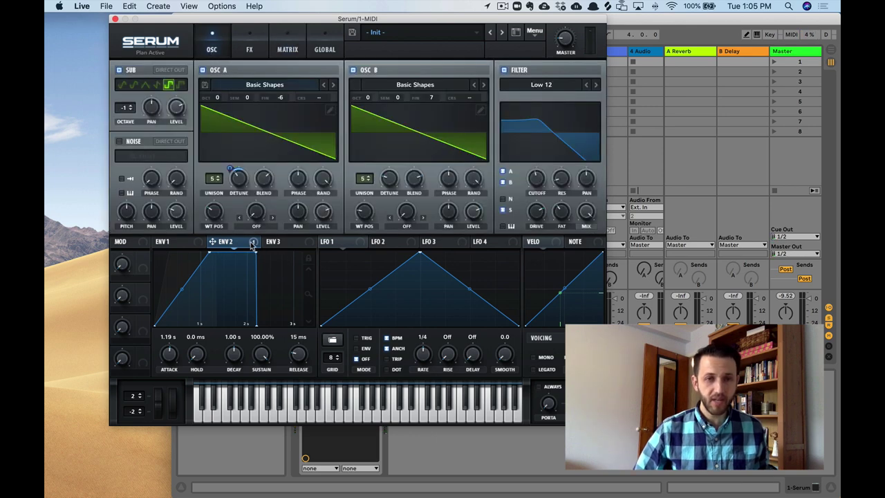
right_click(229, 169)
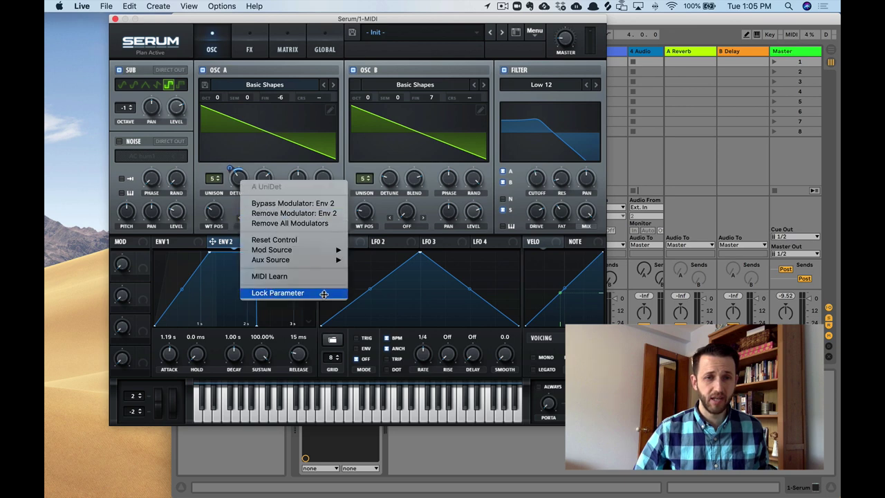
click(304, 222)
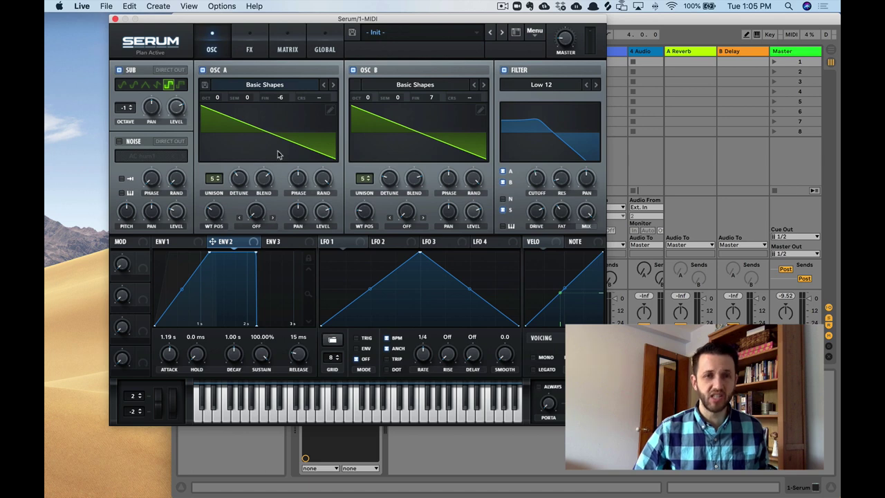
Step: Set oscillator A's warp mode to Mirror and vary the warp amount
click(261, 227)
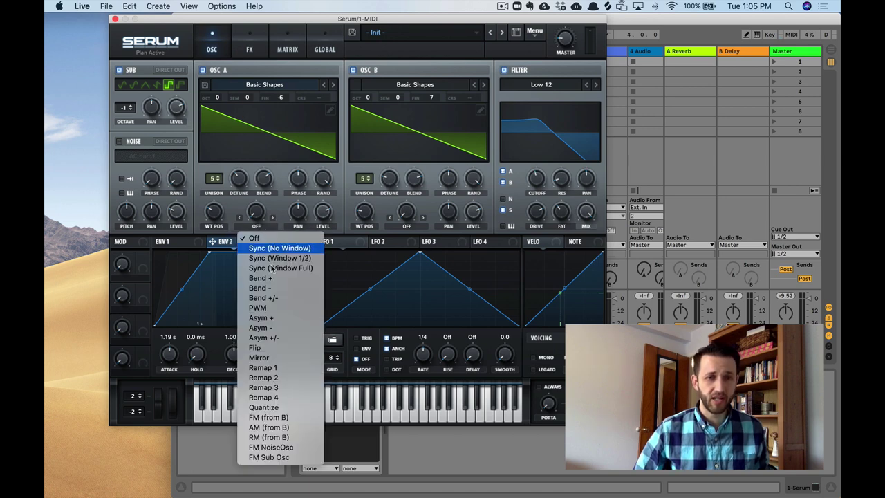
click(304, 361)
drag(260, 216, 391, 132)
Step: Turn off oscillator B, the sub oscillator and the filter to isolate oscillator A, and vary its Mirror amount
click(353, 70)
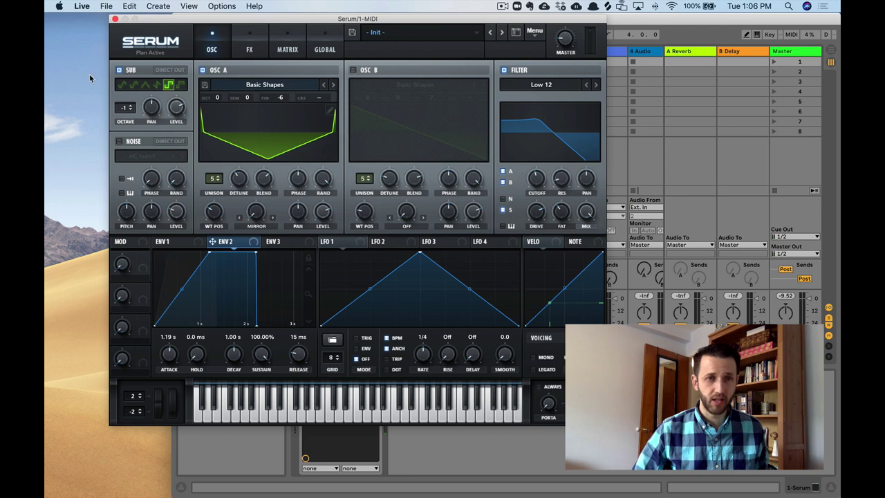
click(120, 70)
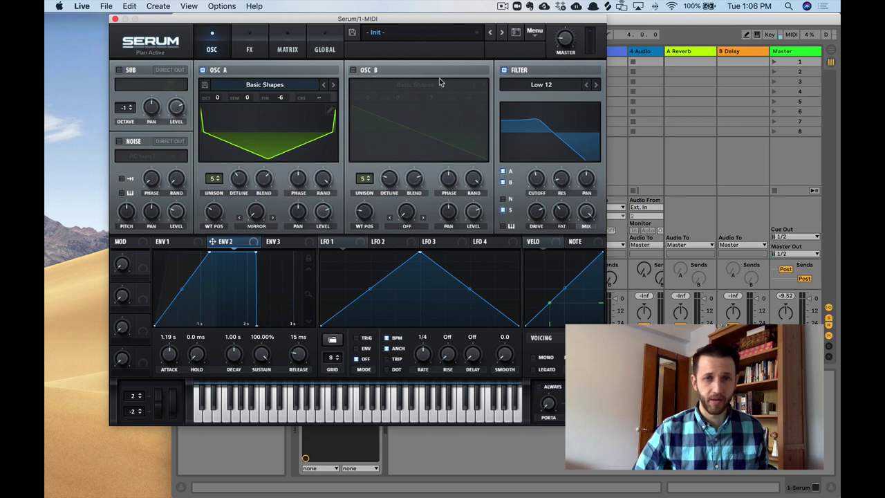
click(503, 71)
mouse_move(257, 218)
mouse_down()
mouse_move(257, 200)
mouse_move(257, 218)
mouse_move(223, 194)
mouse_move(262, 138)
mouse_move(266, 63)
mouse_move(257, 223)
mouse_up()
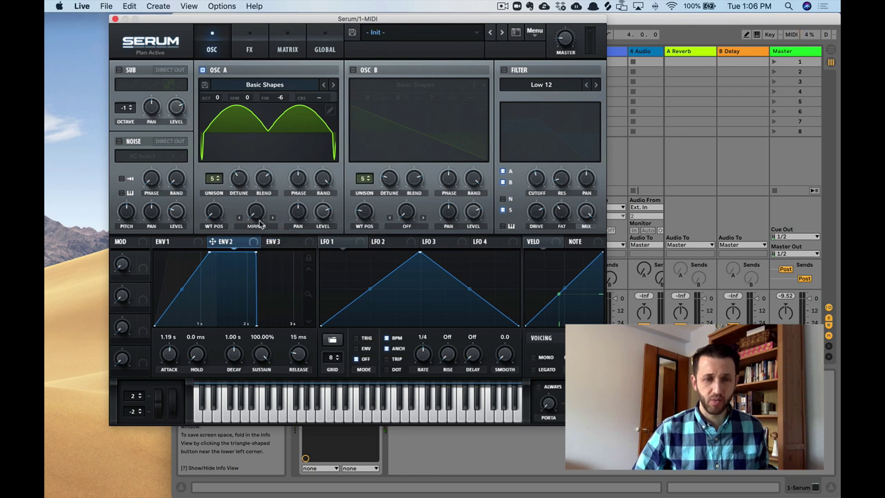
Step: Switch oscillator A's warp mode to Sync (No Window) and raise the sync amount
click(257, 227)
click(272, 250)
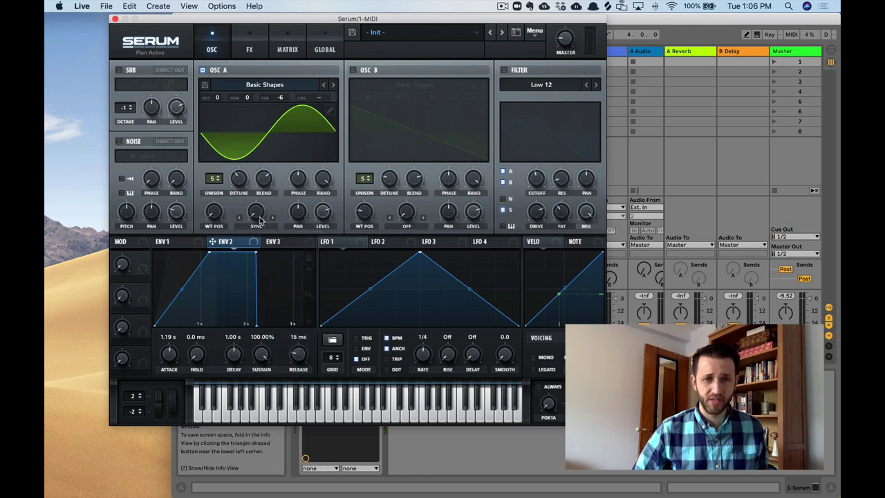
drag(256, 204, 253, 133)
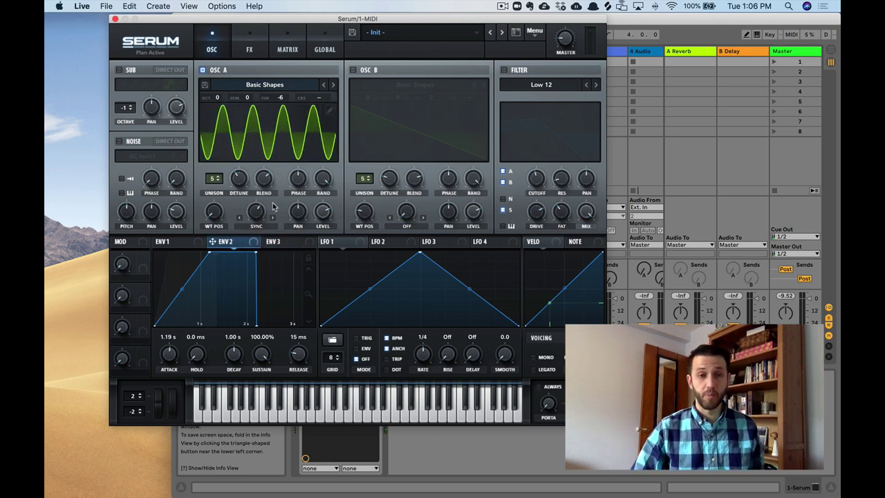
drag(255, 227, 253, 192)
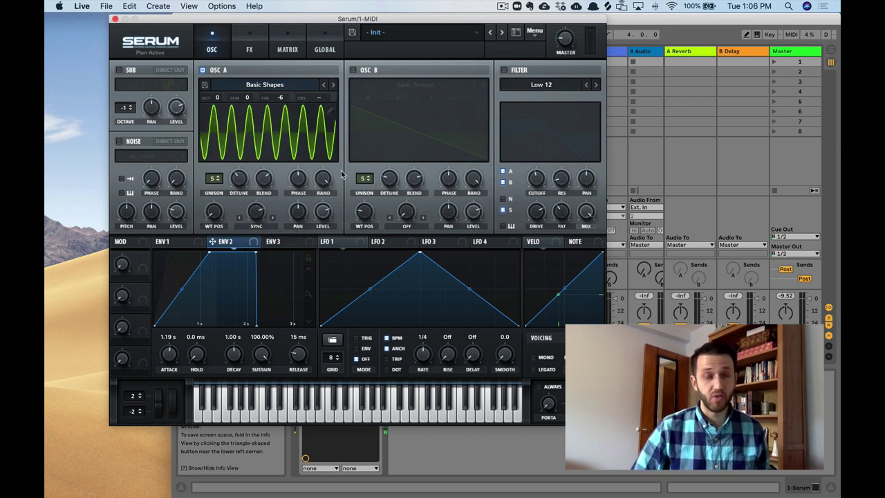
Step: Change oscillator A's warp mode to Quantize and lower the quantize amount
click(255, 226)
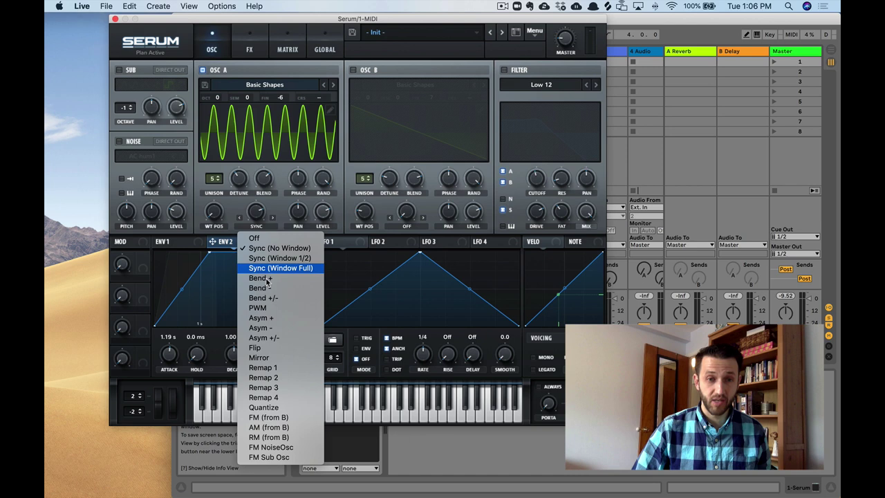
click(289, 411)
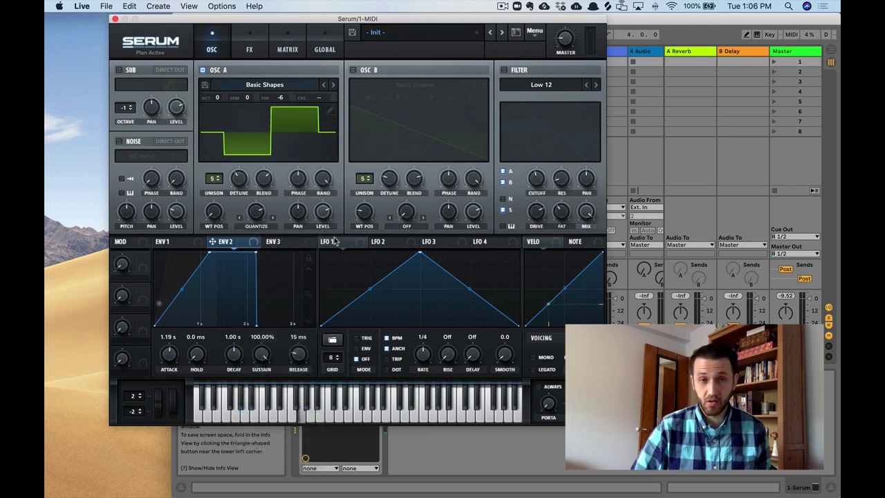
drag(257, 216, 254, 247)
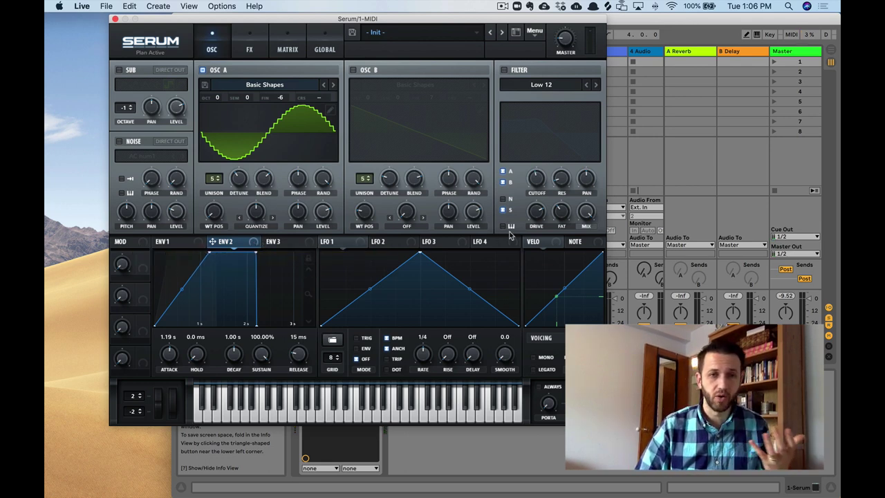
Step: Set oscillator A's wavetable position to 3 and inspect the Basic Shapes wavetable in the 3D view
click(242, 89)
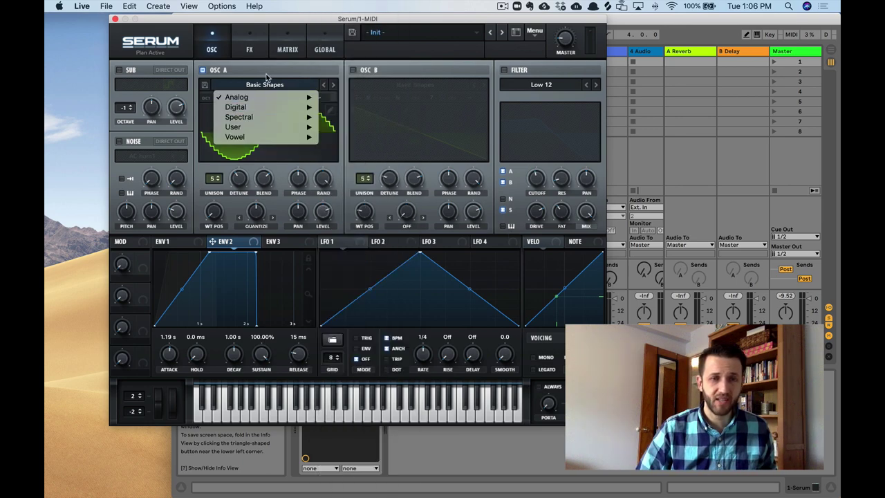
click(267, 77)
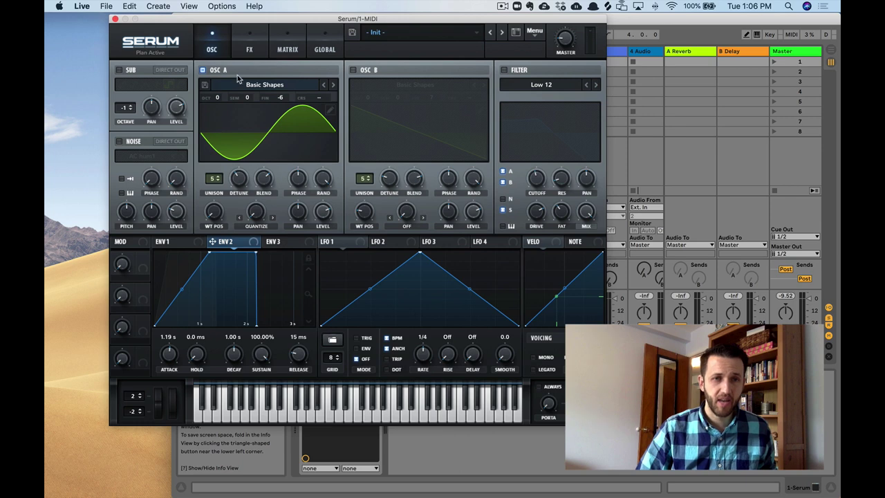
drag(217, 222, 216, 158)
drag(214, 209, 216, 228)
click(261, 130)
click(268, 140)
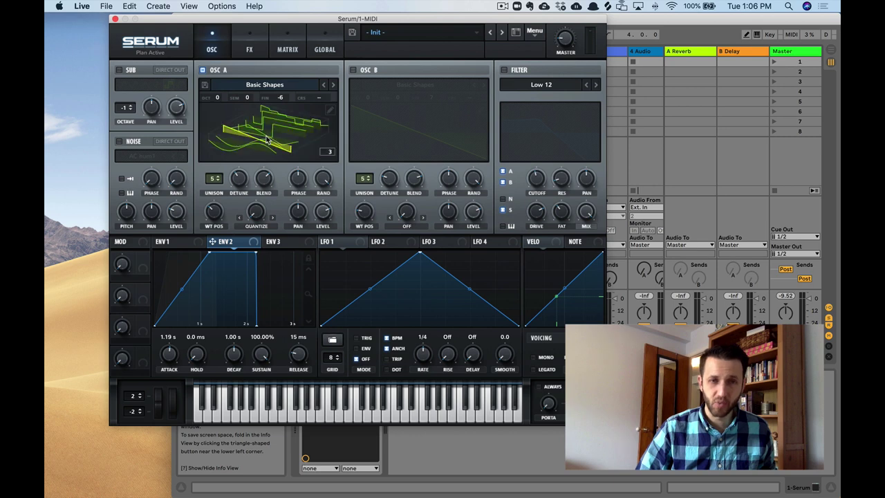
click(265, 131)
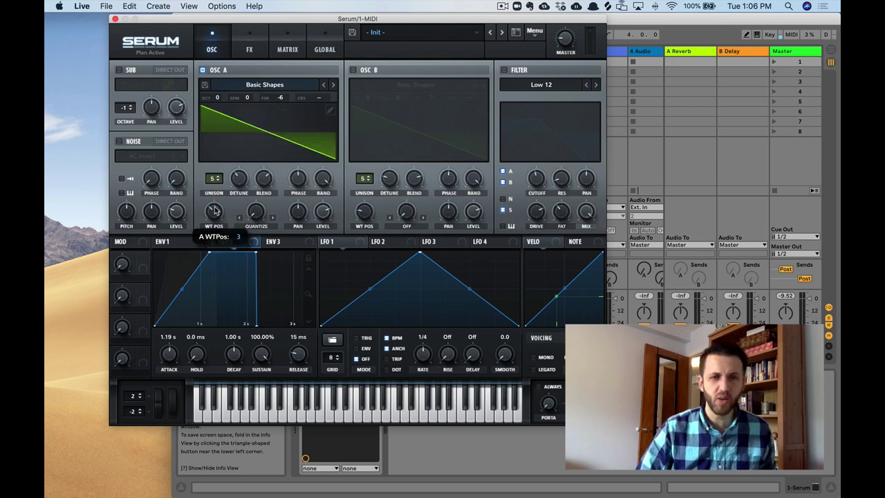
Step: Turn oscillator B and the filter back on and fine-adjust the filter cutoff
click(352, 69)
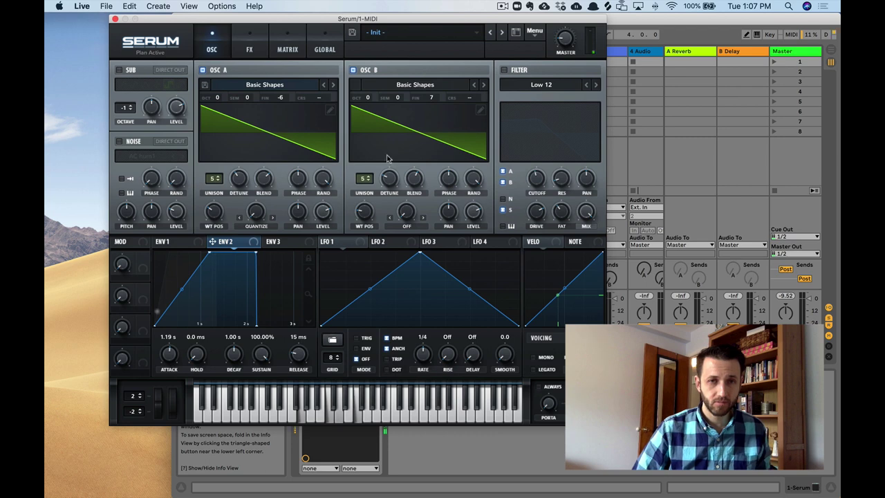
click(505, 70)
mouse_move(541, 181)
mouse_down()
mouse_move(540, 194)
mouse_move(542, 185)
mouse_up()
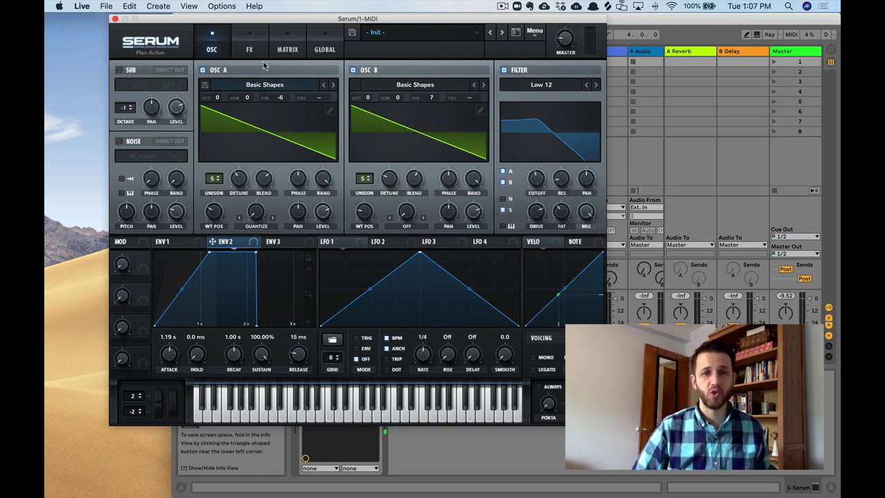
Step: Set the release of envelope 1 to 450 ms
click(163, 242)
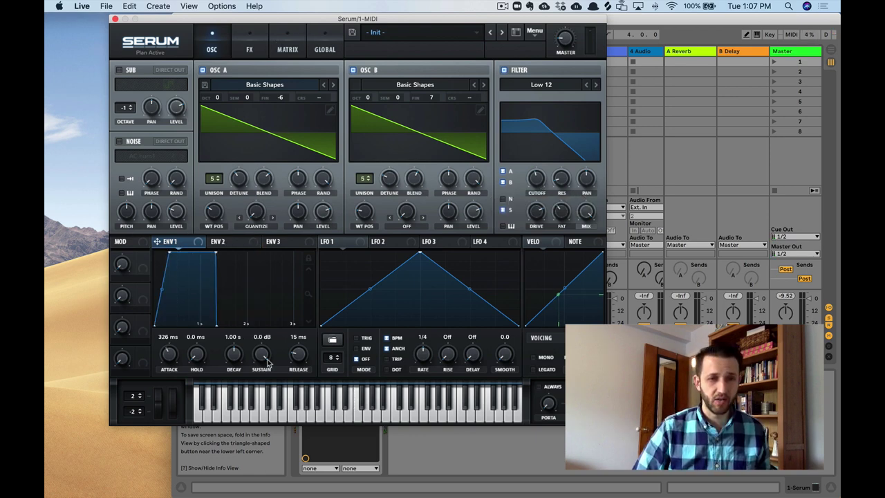
drag(298, 360, 300, 340)
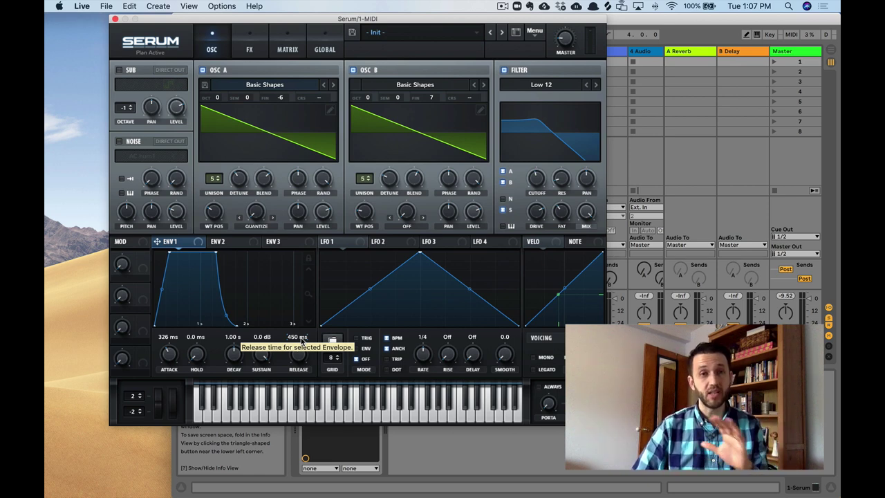
Step: Enable the reverb effect and adjust its mix
click(251, 49)
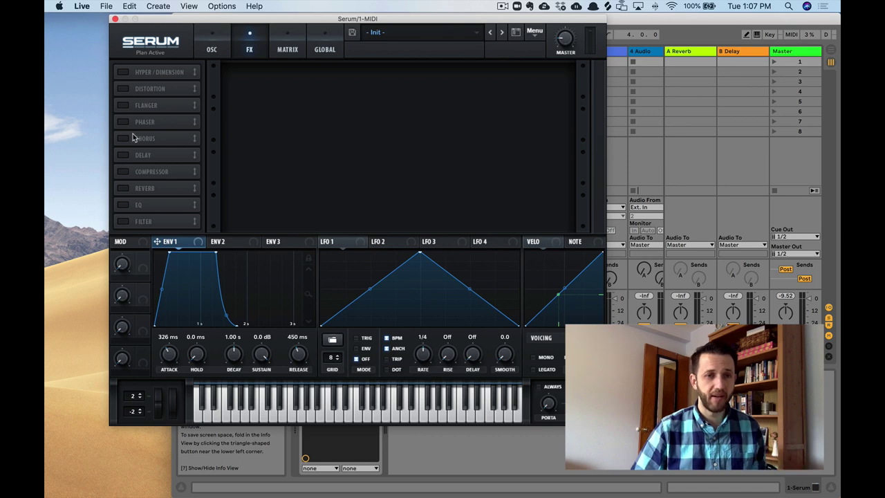
click(125, 189)
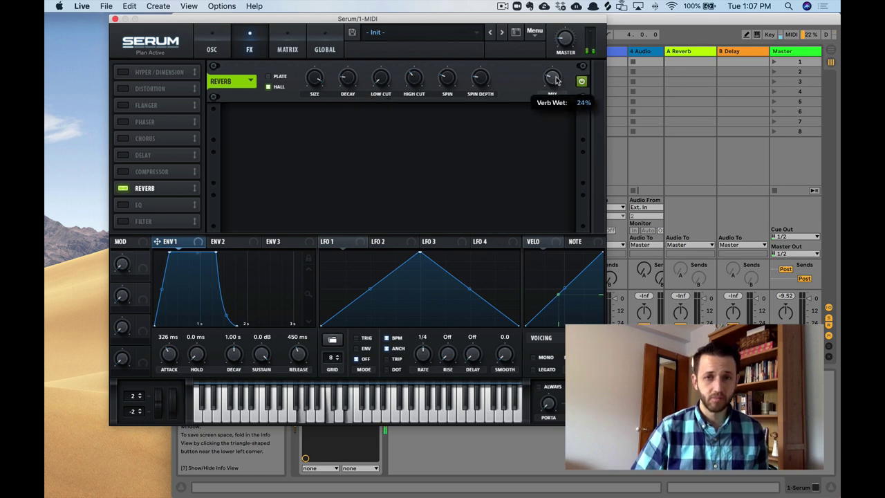
mouse_move(554, 76)
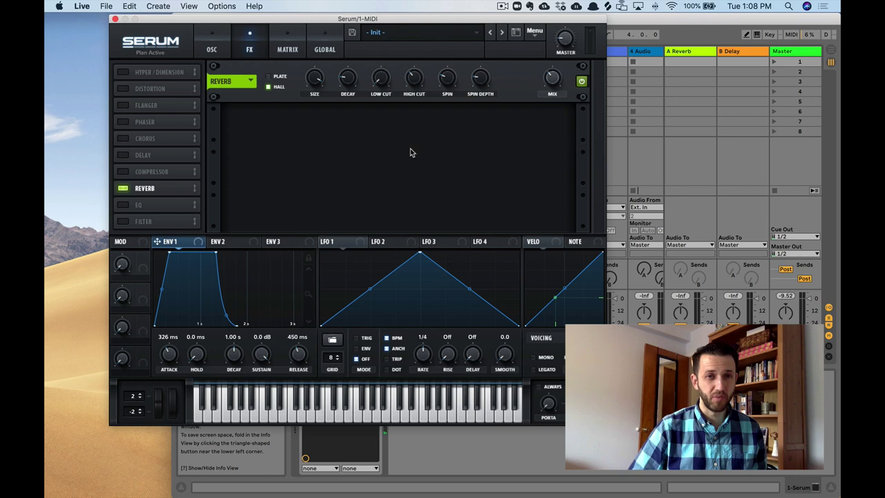
Step: Switch the reverb to Plate mode and turn the reverb effect off
click(268, 77)
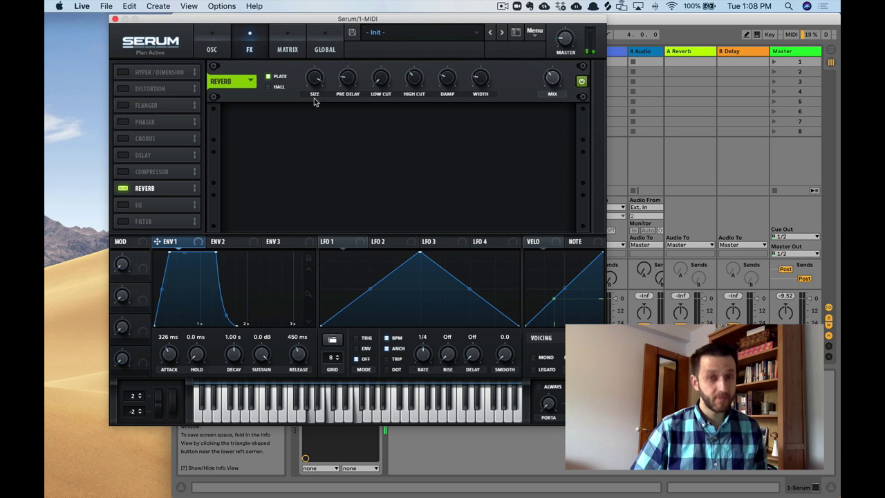
click(122, 189)
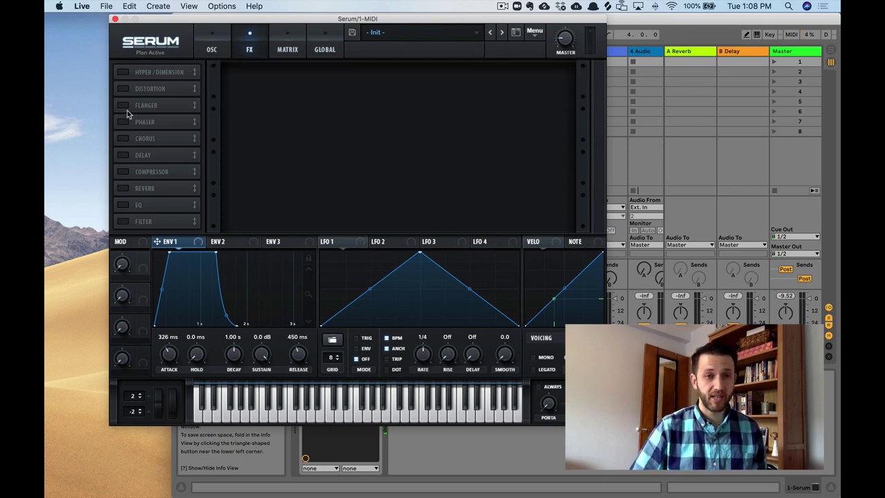
Step: Enable the chorus effect, raise its rate, lower its depth and mix, and compare the sound with the chorus bypassed
click(123, 137)
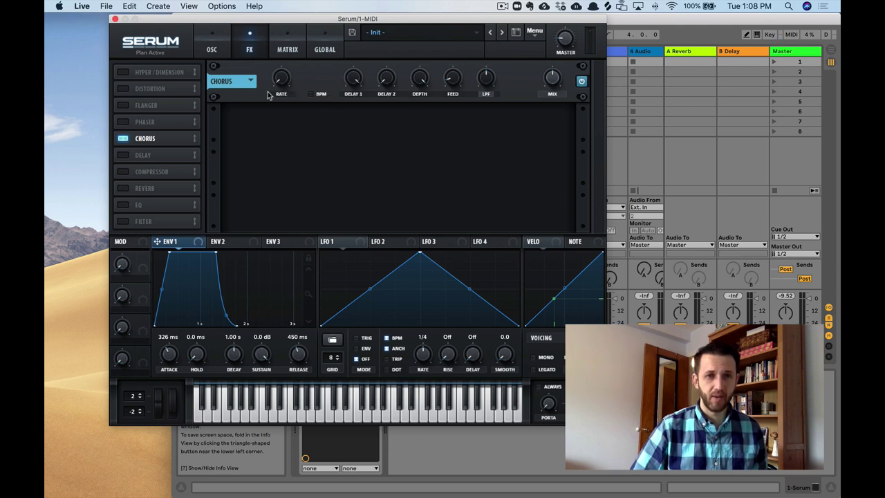
drag(289, 74, 281, 18)
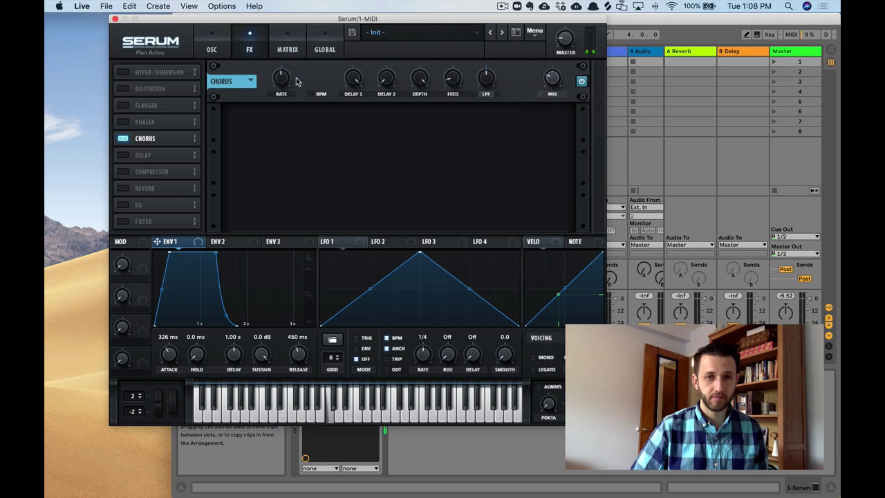
mouse_move(281, 85)
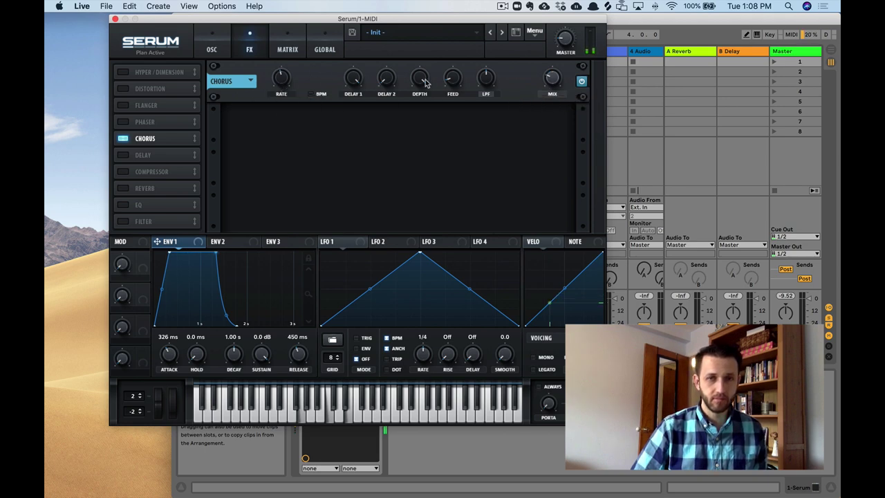
drag(422, 80, 425, 138)
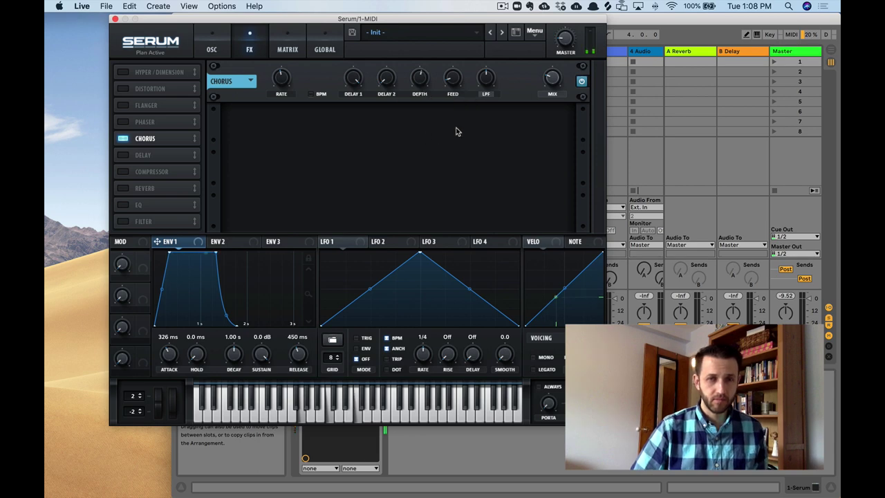
click(581, 81)
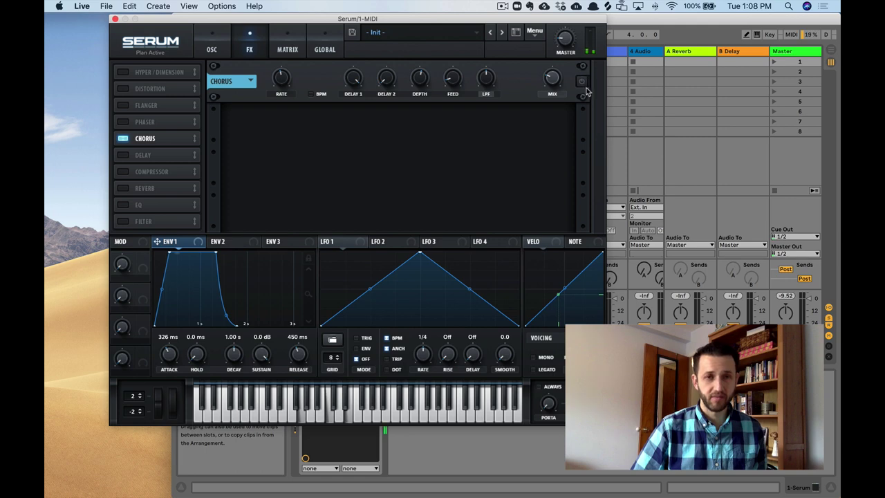
click(581, 81)
mouse_move(552, 81)
mouse_down()
mouse_move(553, 71)
mouse_move(550, 78)
mouse_up()
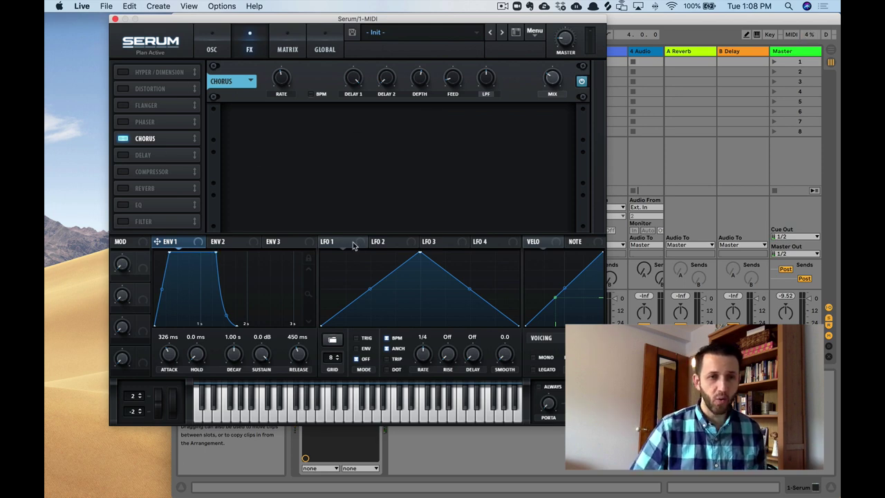
Step: Add the compressor effect after the chorus
click(123, 172)
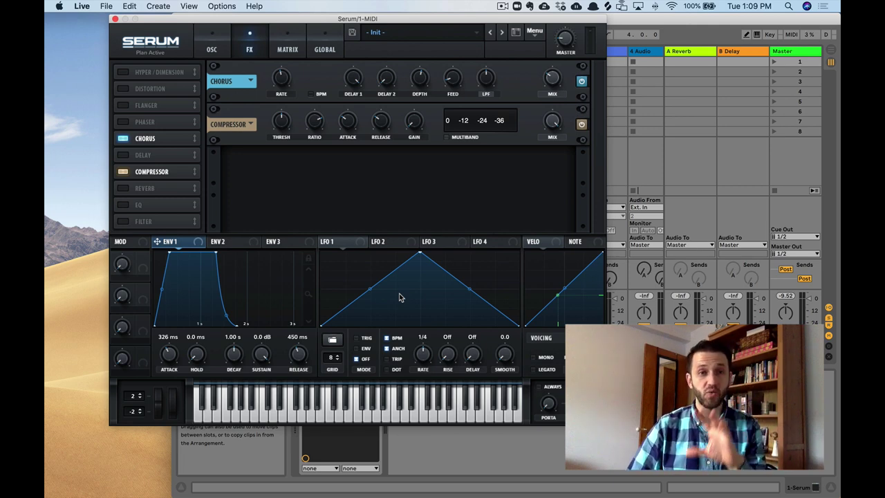
Step: Return to the oscillator page and toggle the noise oscillator on and back off
click(218, 44)
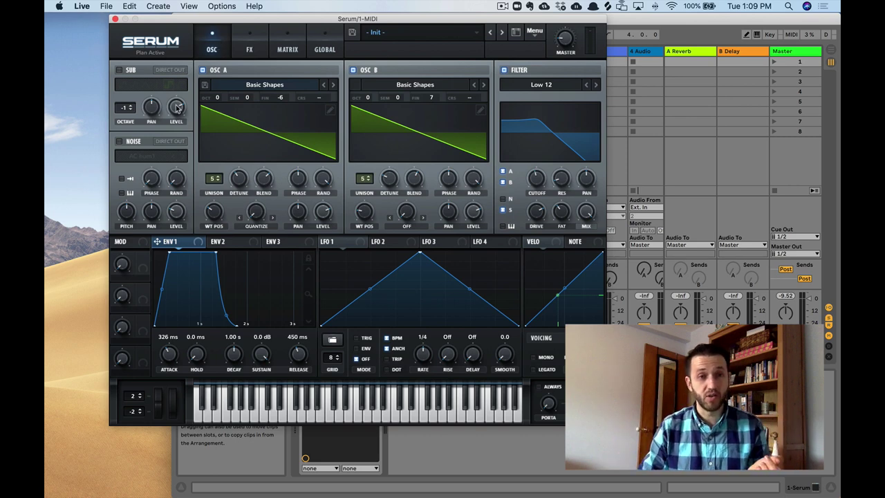
click(118, 142)
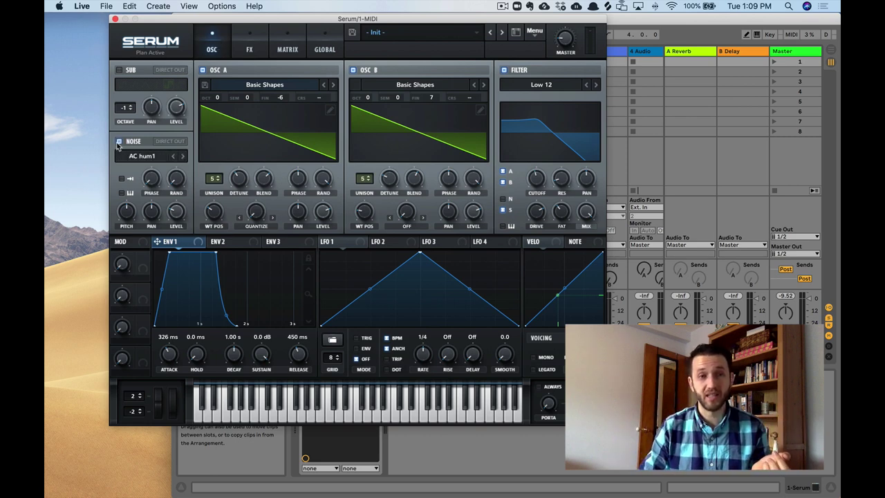
click(119, 142)
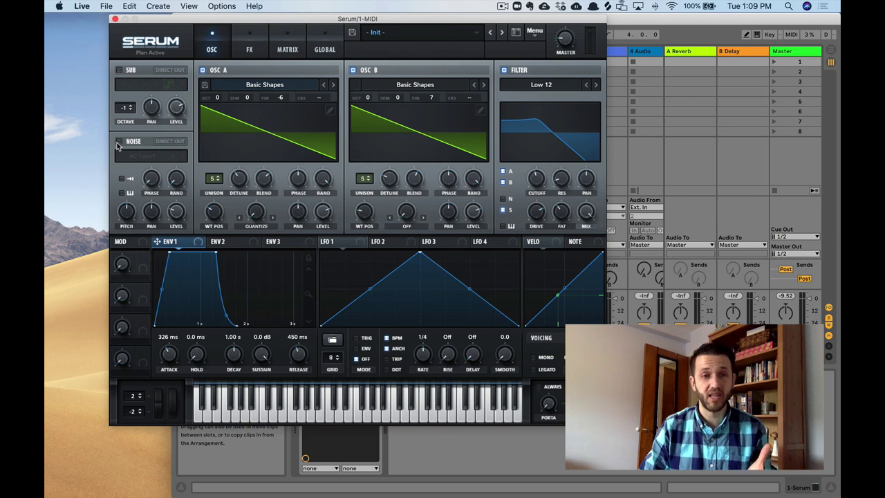